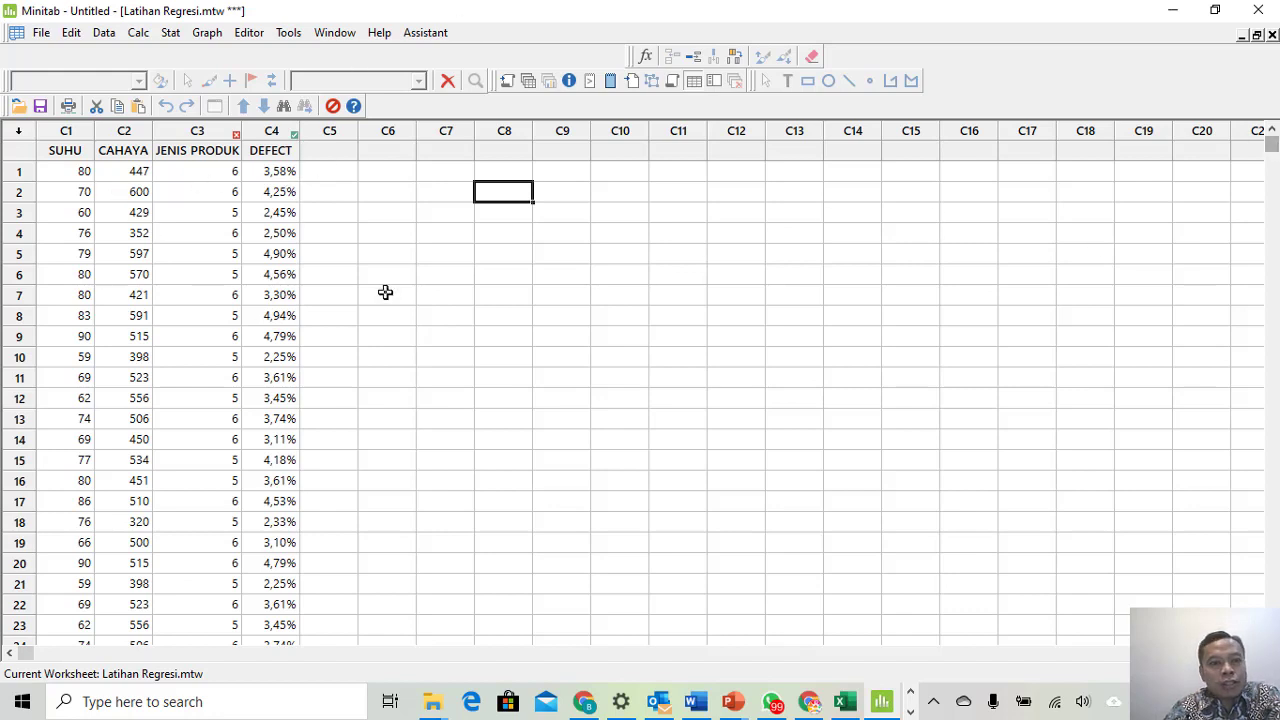
pyautogui.click(85, 226)
pyautogui.press('Down')
pyautogui.press('Down')
pyautogui.press('Down')
pyautogui.press('Down')
pyautogui.press('Down')
pyautogui.press('Down')
pyautogui.press('Down')
pyautogui.press('Down')
pyautogui.press('Down')
pyautogui.press('Down')
pyautogui.press('Down')
pyautogui.press('Down')
pyautogui.press('Down')
pyautogui.press('Down')
pyautogui.press('Down')
pyautogui.press('Down')
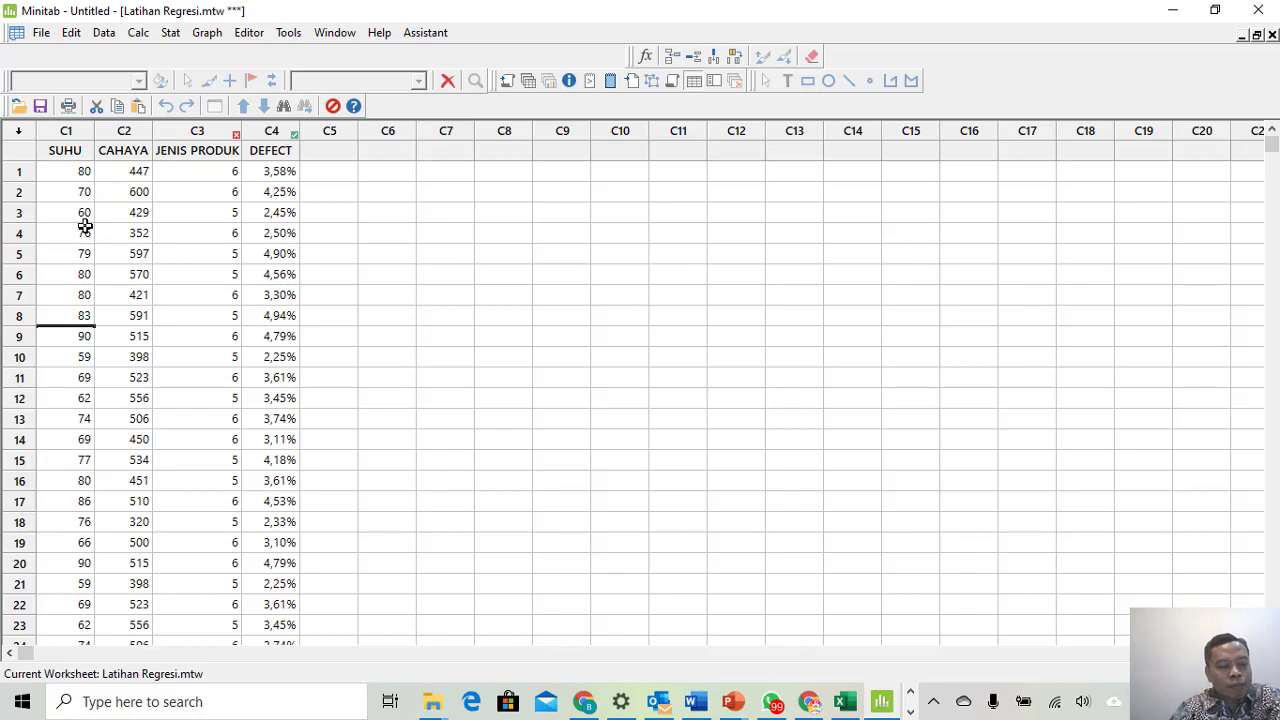
pyautogui.press('Down')
pyautogui.press('Down')
pyautogui.press('Down')
pyautogui.press('Down')
pyautogui.press('Down')
pyautogui.press('Down')
pyautogui.press('Down')
pyautogui.press('Down')
pyautogui.press('Down')
pyautogui.press('Down')
pyautogui.press('Down')
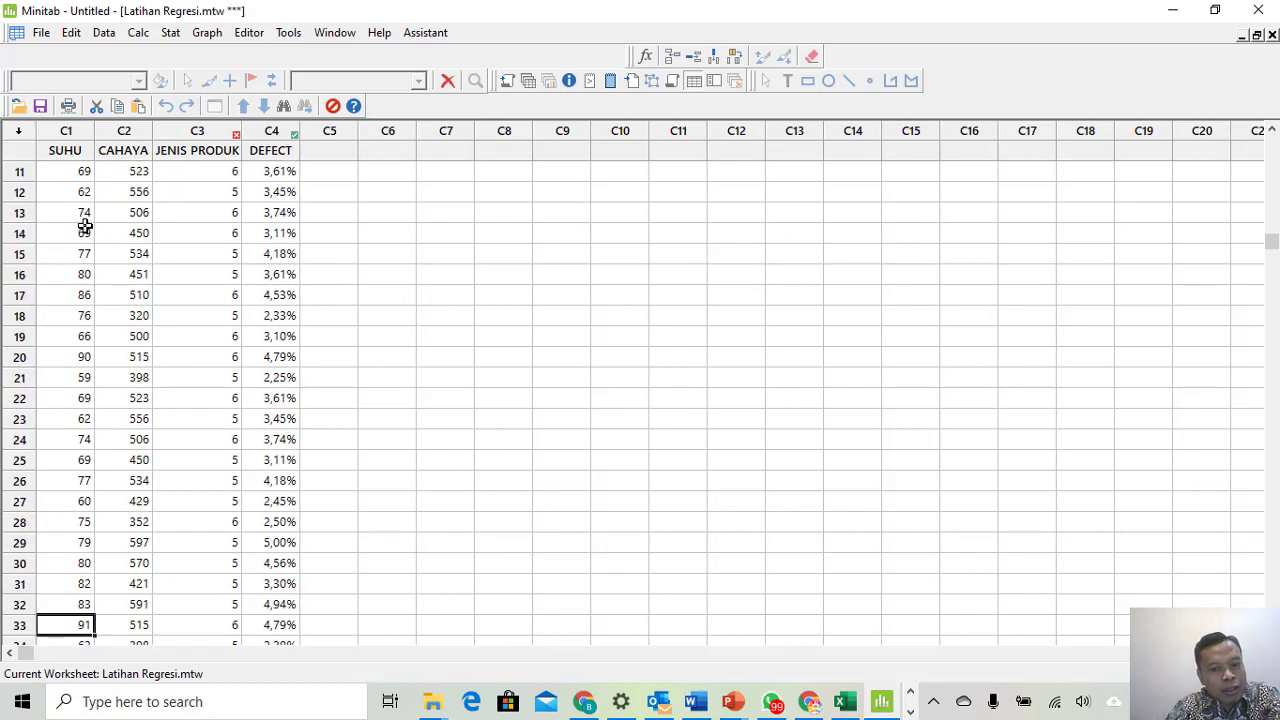
pyautogui.press('Down')
pyautogui.press('Down')
pyautogui.press('Down')
pyautogui.press('Down')
pyautogui.press('Down')
pyautogui.press('Down')
pyautogui.press('Down')
pyautogui.press('Down')
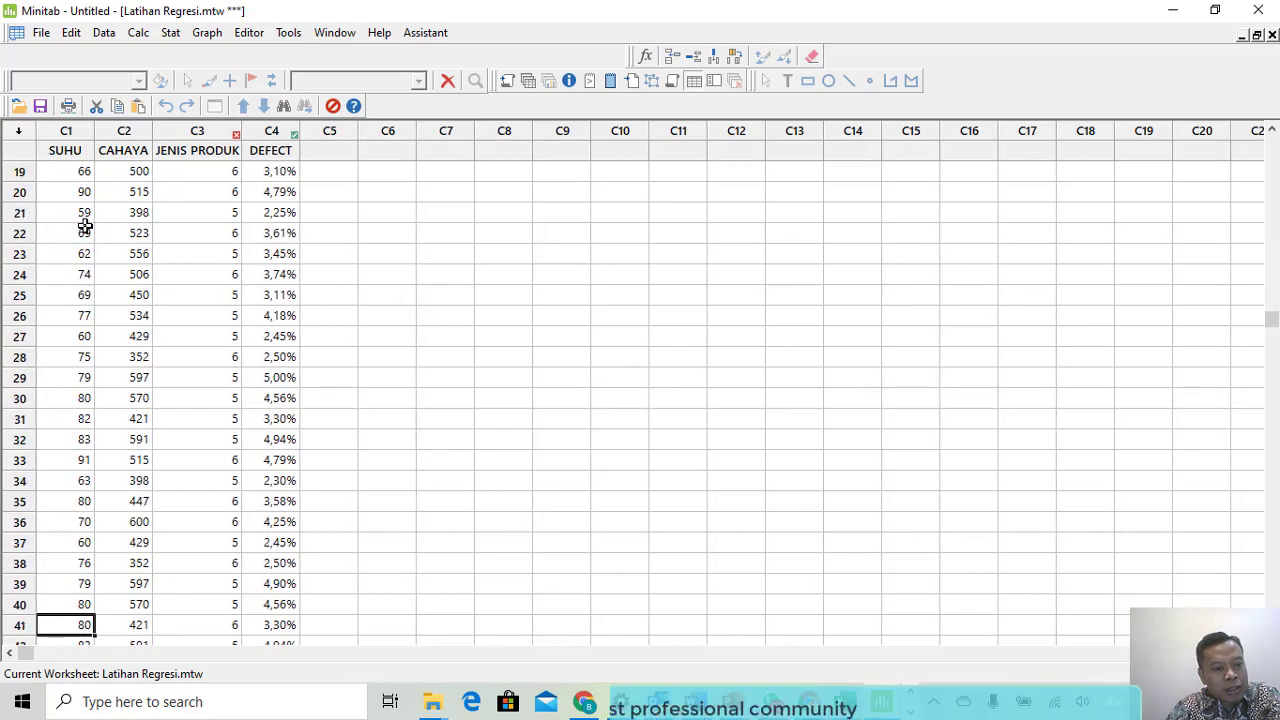
pyautogui.press('Down')
pyautogui.press('Down')
pyautogui.press('Down')
pyautogui.press('Down')
pyautogui.press('Down')
pyautogui.press('Down')
pyautogui.press('Down')
pyautogui.press('Down')
pyautogui.press('Down')
pyautogui.press('Down')
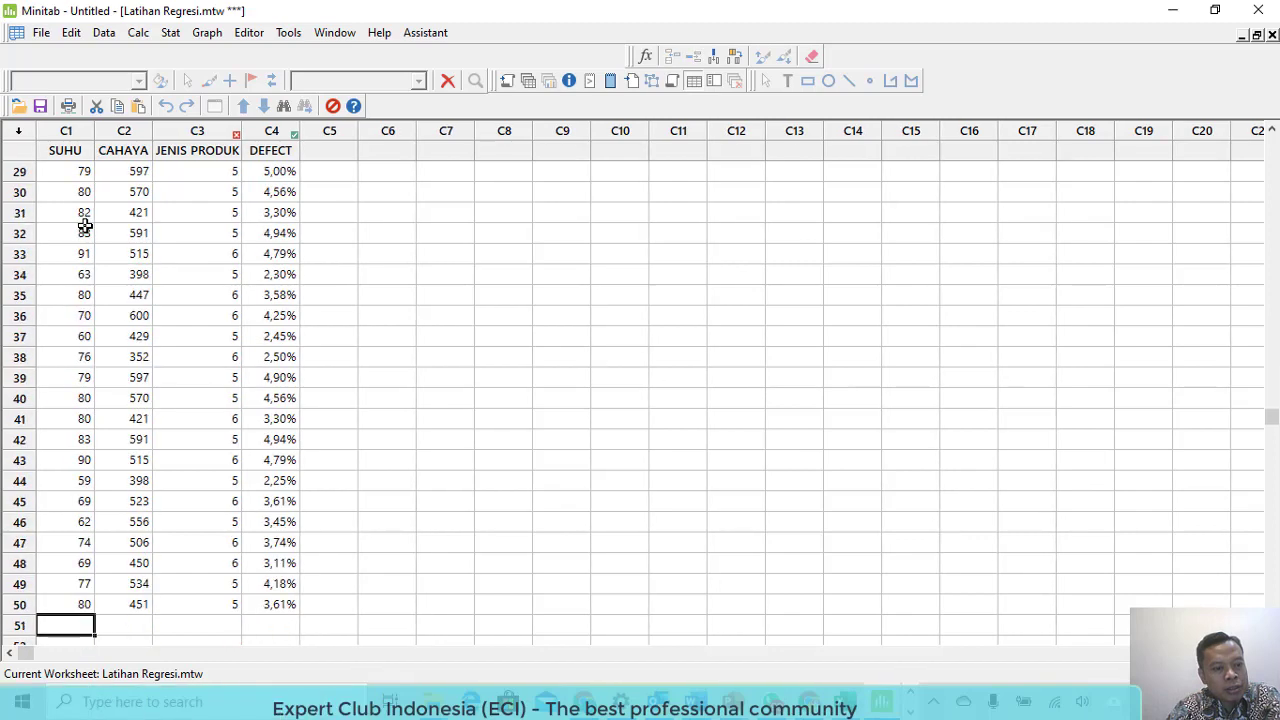
pyautogui.press('Up')
pyautogui.press('Up')
pyautogui.press('Up')
pyautogui.press('Up')
pyautogui.press('Up')
pyautogui.press('Up')
pyautogui.press('Up')
pyautogui.press('Up')
pyautogui.press('Up')
pyautogui.press('Up')
pyautogui.press('Up')
pyautogui.press('Up')
pyautogui.press('Up')
pyautogui.press('Up')
pyautogui.press('Up')
pyautogui.press('Up')
pyautogui.press('Up')
pyautogui.press('Up')
pyautogui.press('Up')
pyautogui.press('Up')
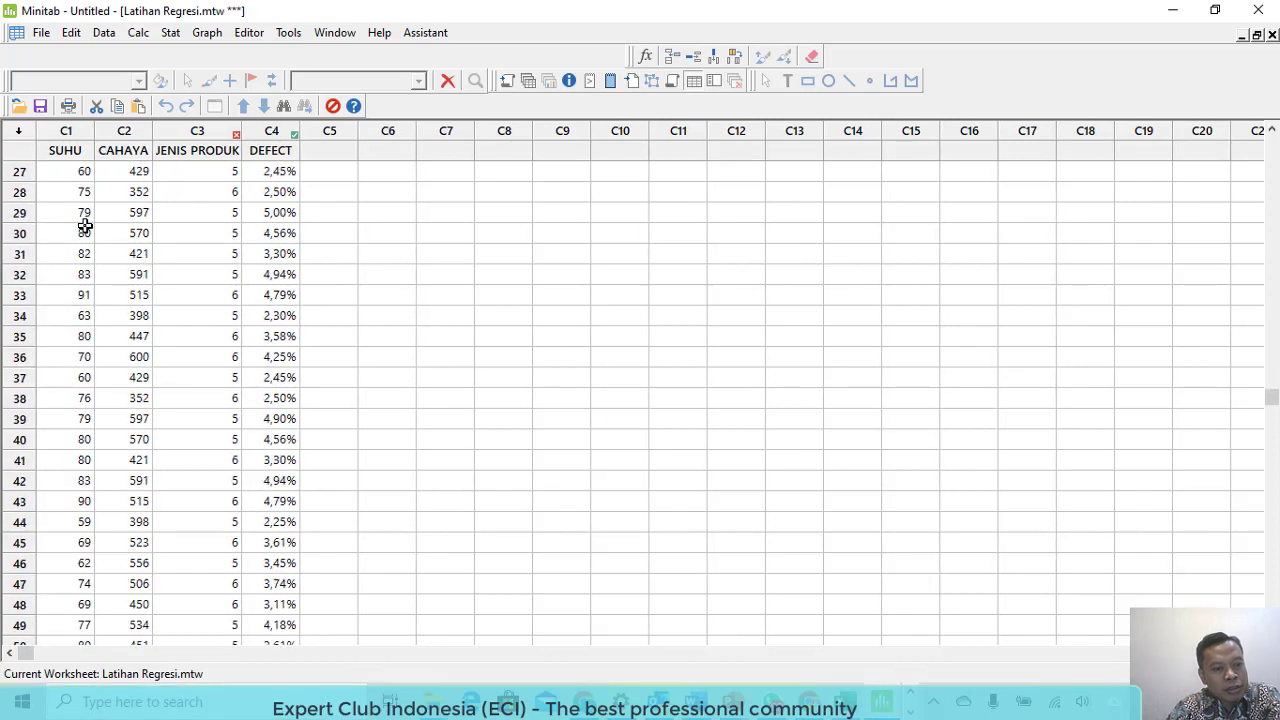
pyautogui.press('Up')
pyautogui.press('Up')
pyautogui.press('Up')
pyautogui.press('Up')
pyautogui.press('Up')
pyautogui.press('Up')
pyautogui.press('Up')
pyautogui.press('Up')
pyautogui.press('Up')
pyautogui.press('Up')
pyautogui.press('Up')
pyautogui.press('Up')
pyautogui.press('Up')
pyautogui.press('Up')
pyautogui.press('Up')
pyautogui.press('Up')
pyautogui.press('Up')
pyautogui.press('Up')
pyautogui.press('Up')
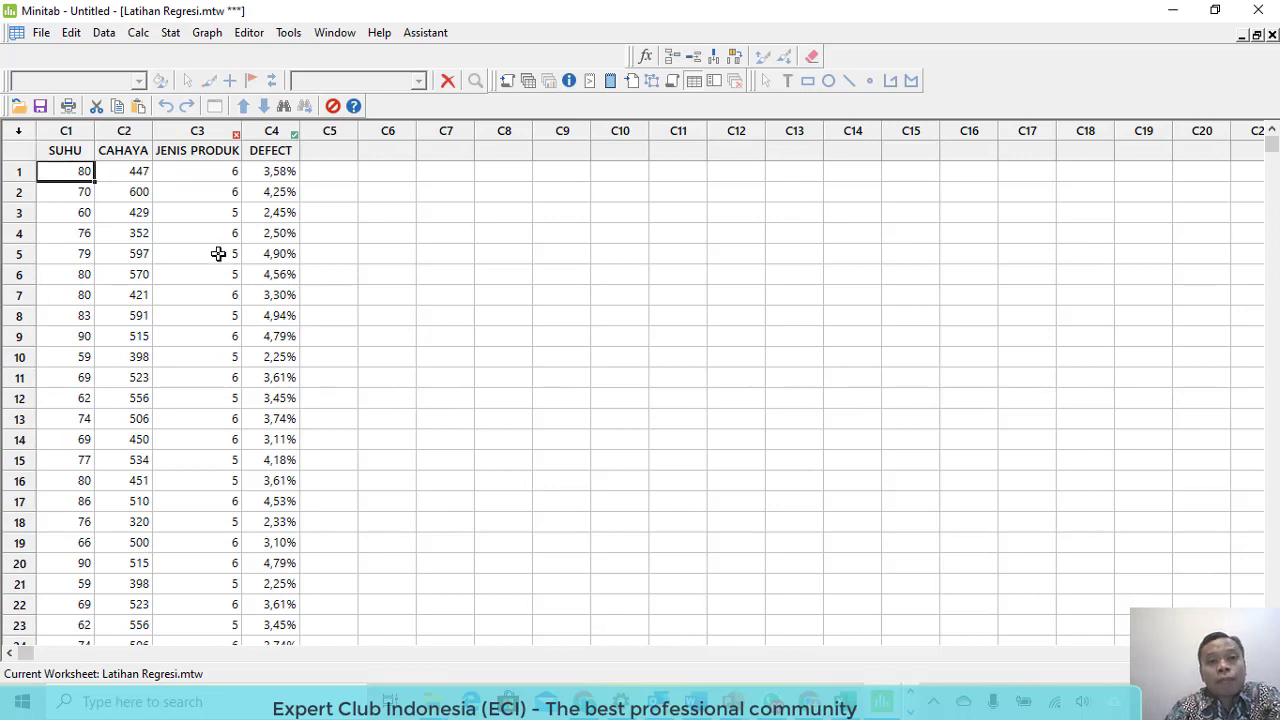
# - Choose Assistant > Regression and pick Optimize Response from the regression chooser
pyautogui.click(425, 35)
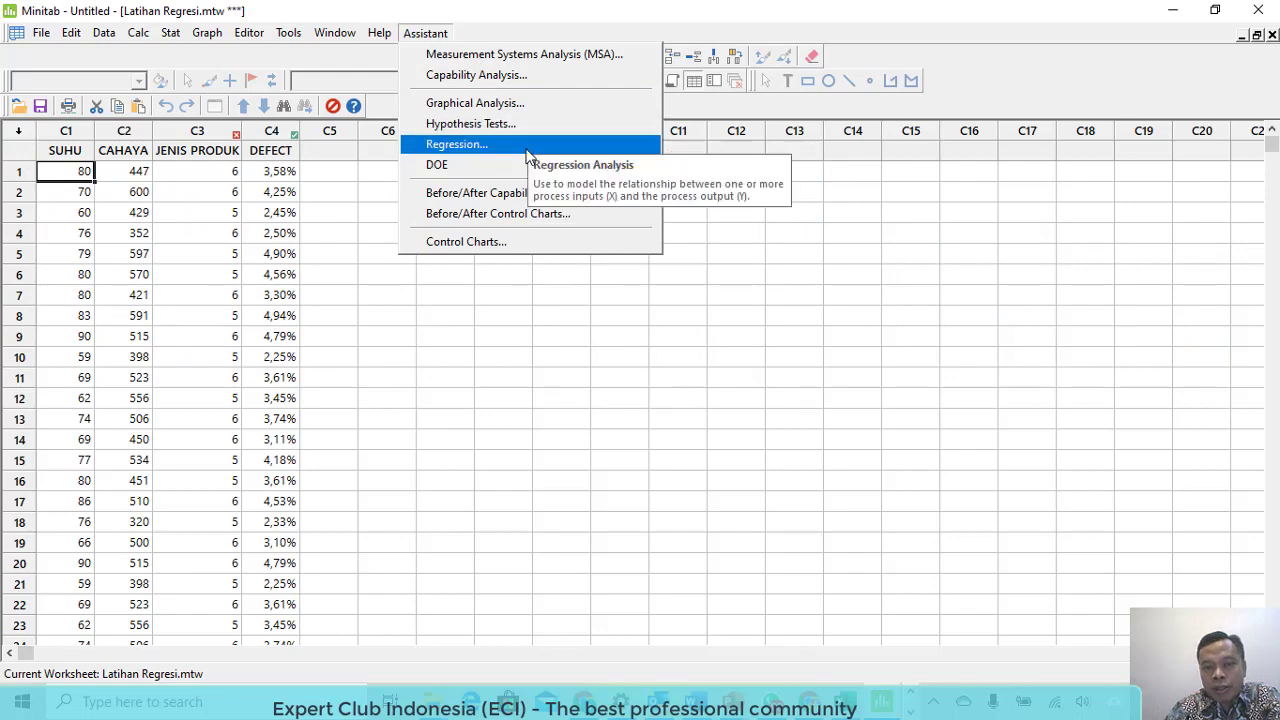
pyautogui.click(528, 148)
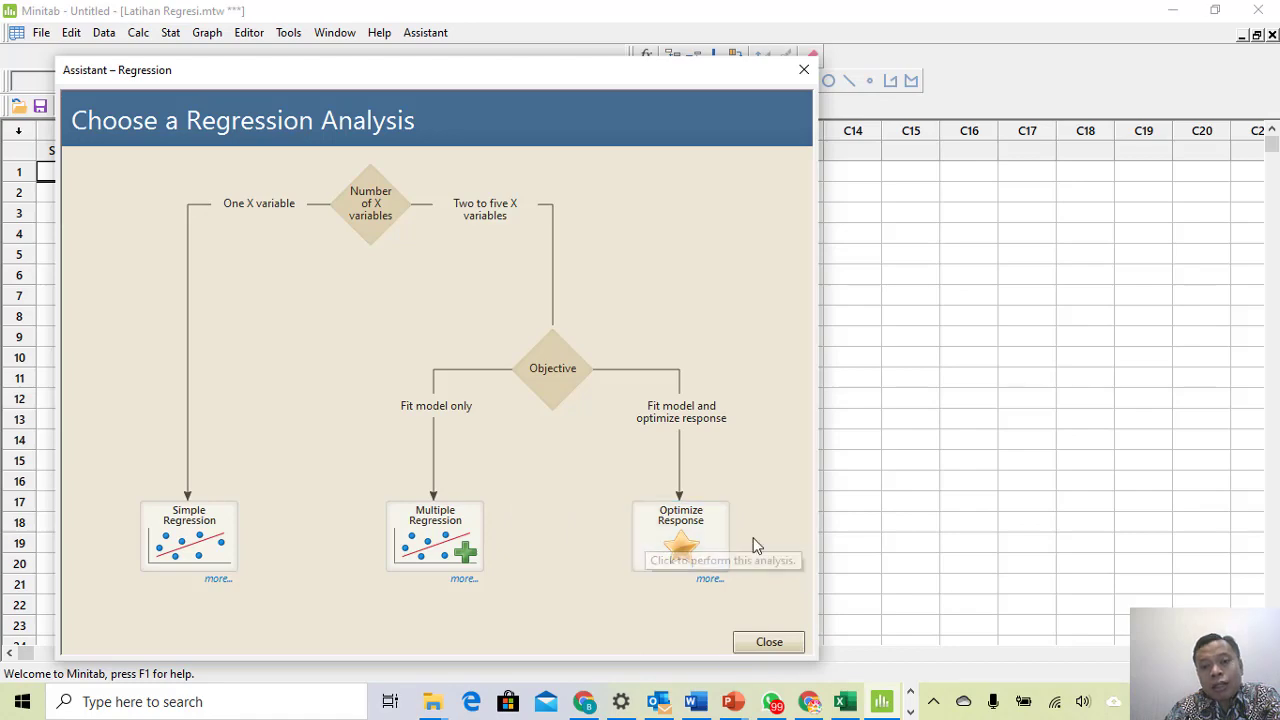
pyautogui.click(703, 523)
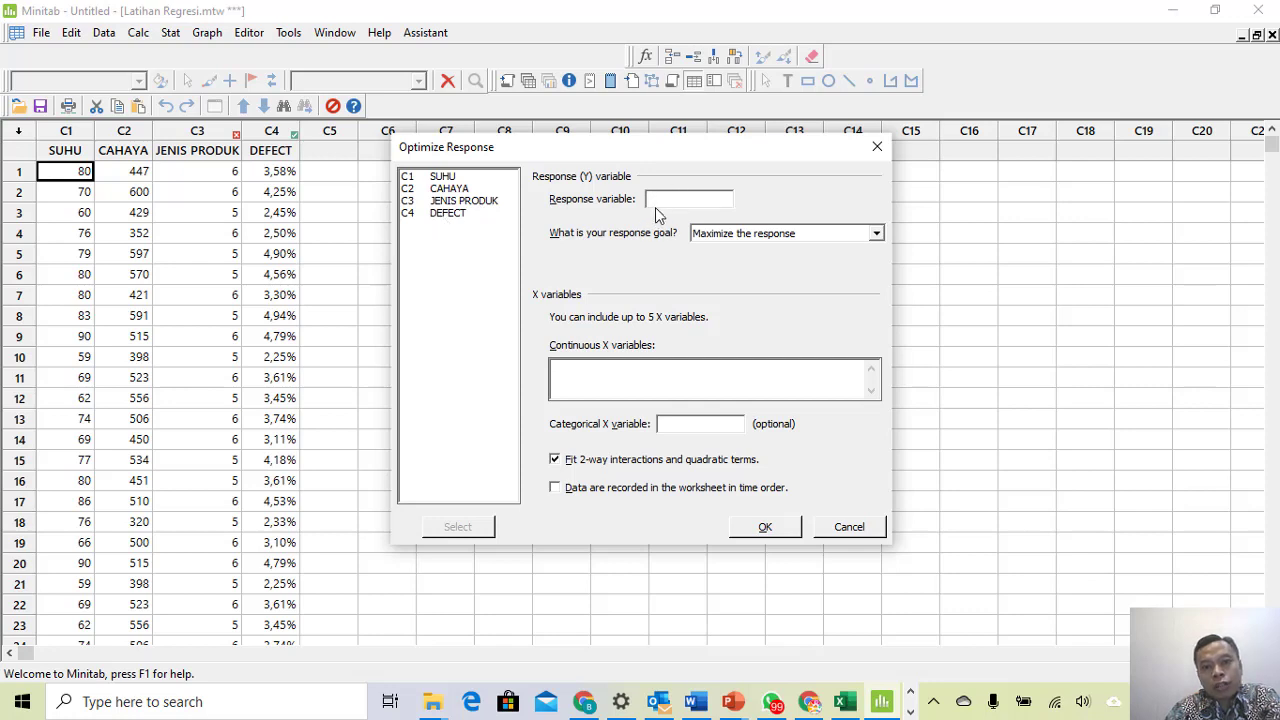
# - Set DEFECT as the response variable with the goal Minimize the response
pyautogui.doubleClick(440, 216)
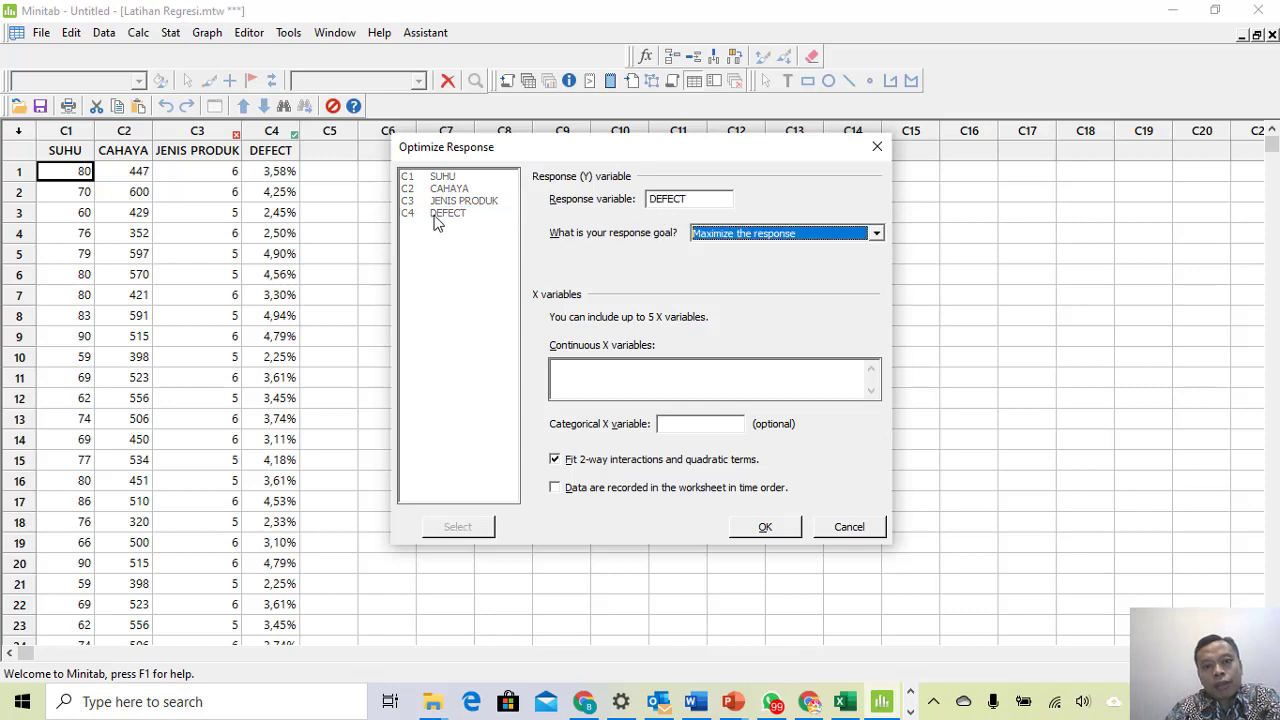
pyautogui.click(847, 234)
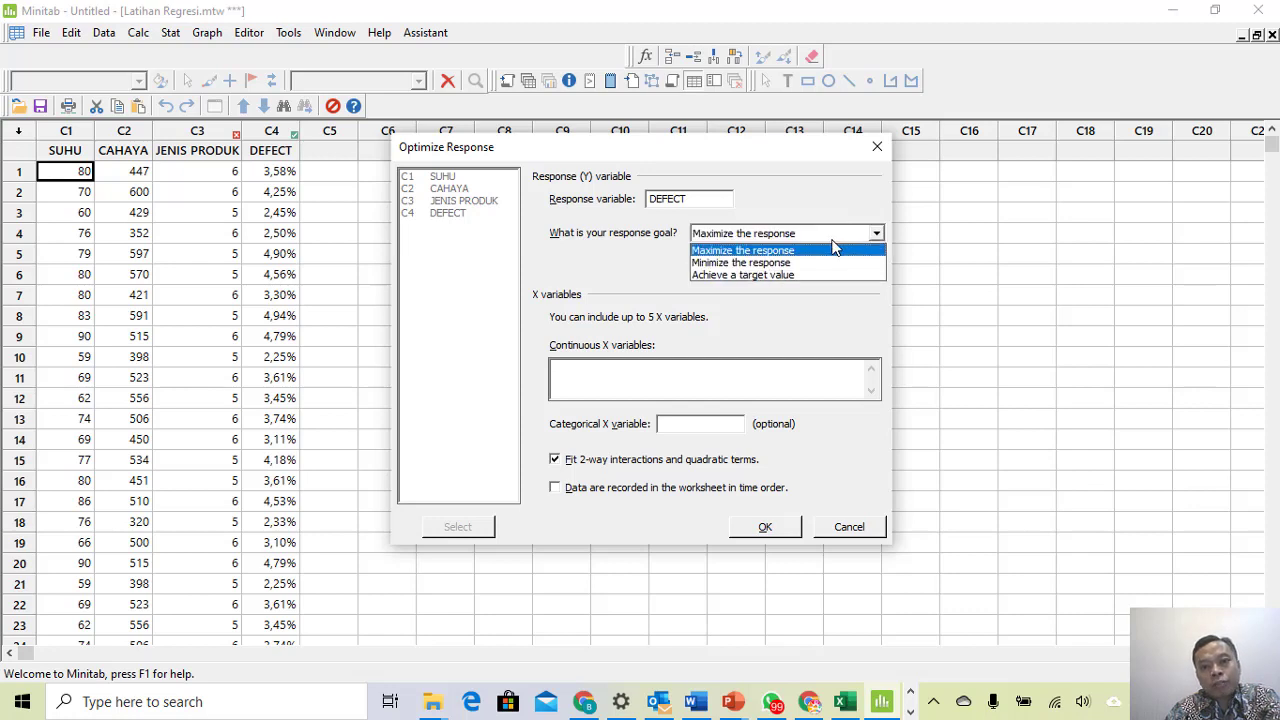
pyautogui.click(828, 263)
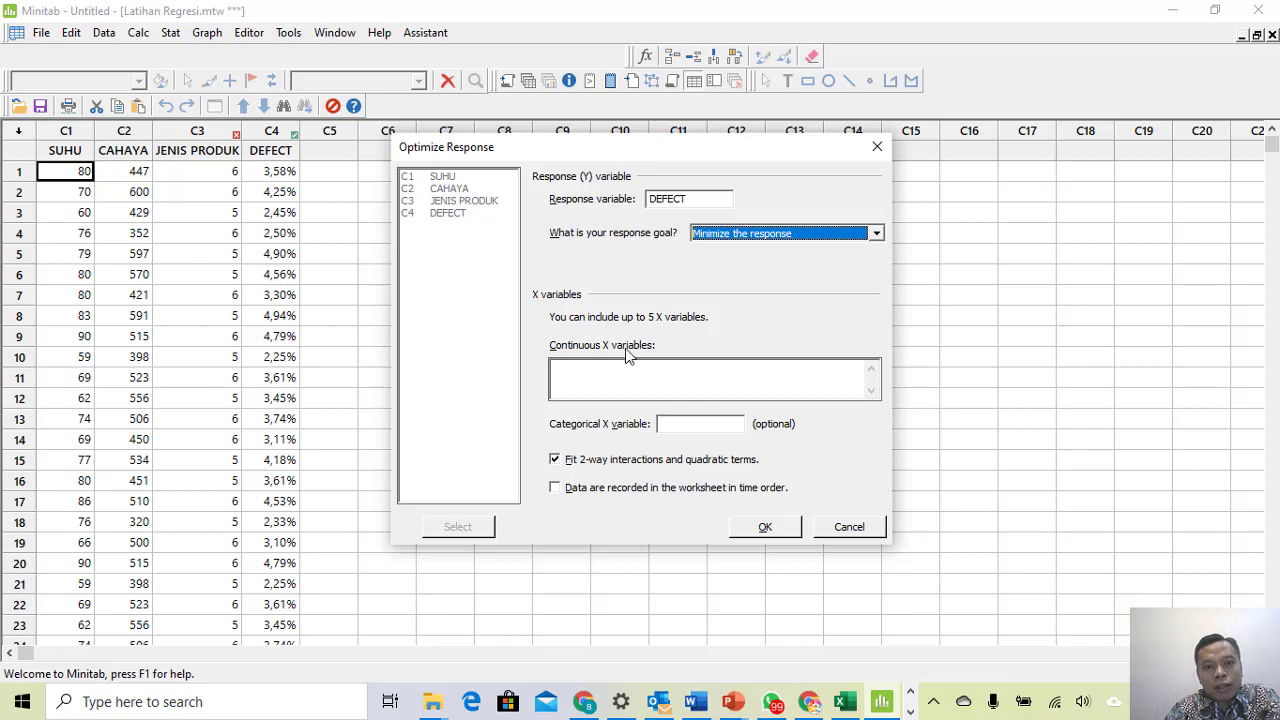
# - Add SUHU, CAHAYA and JENIS PRODUK as continuous X variables
pyautogui.click(604, 377)
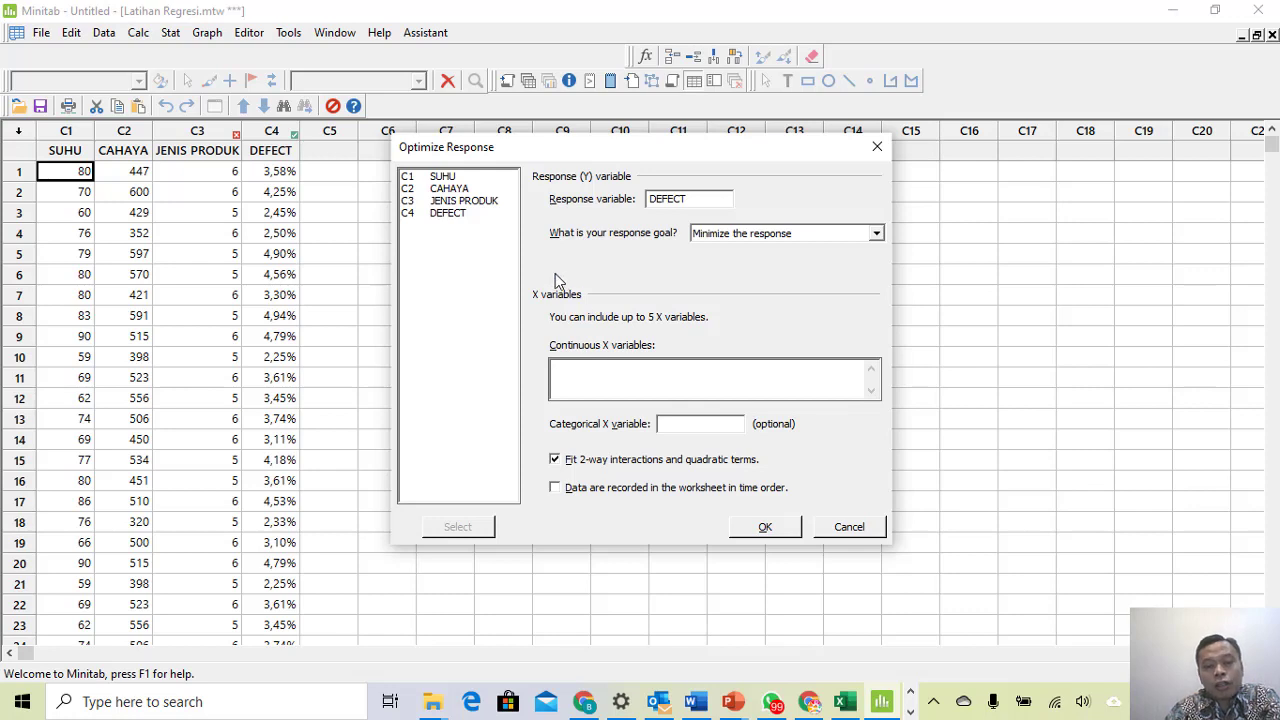
pyautogui.doubleClick(446, 178)
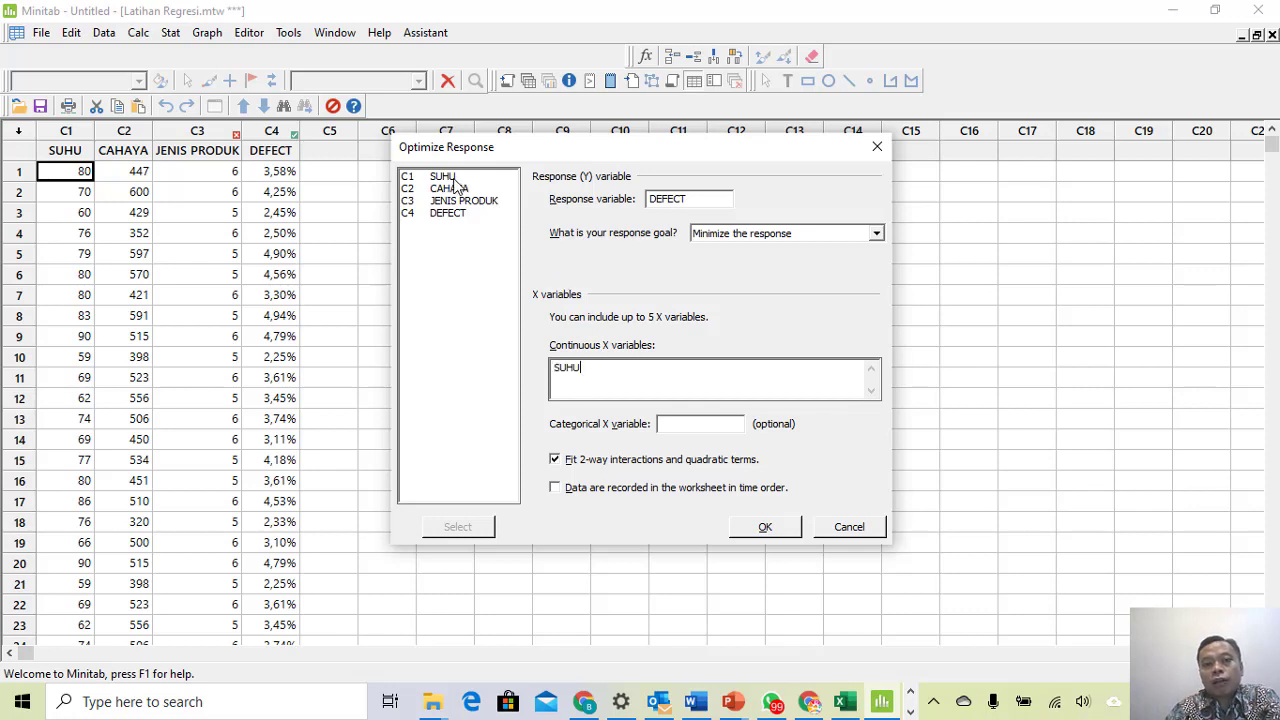
pyautogui.doubleClick(462, 189)
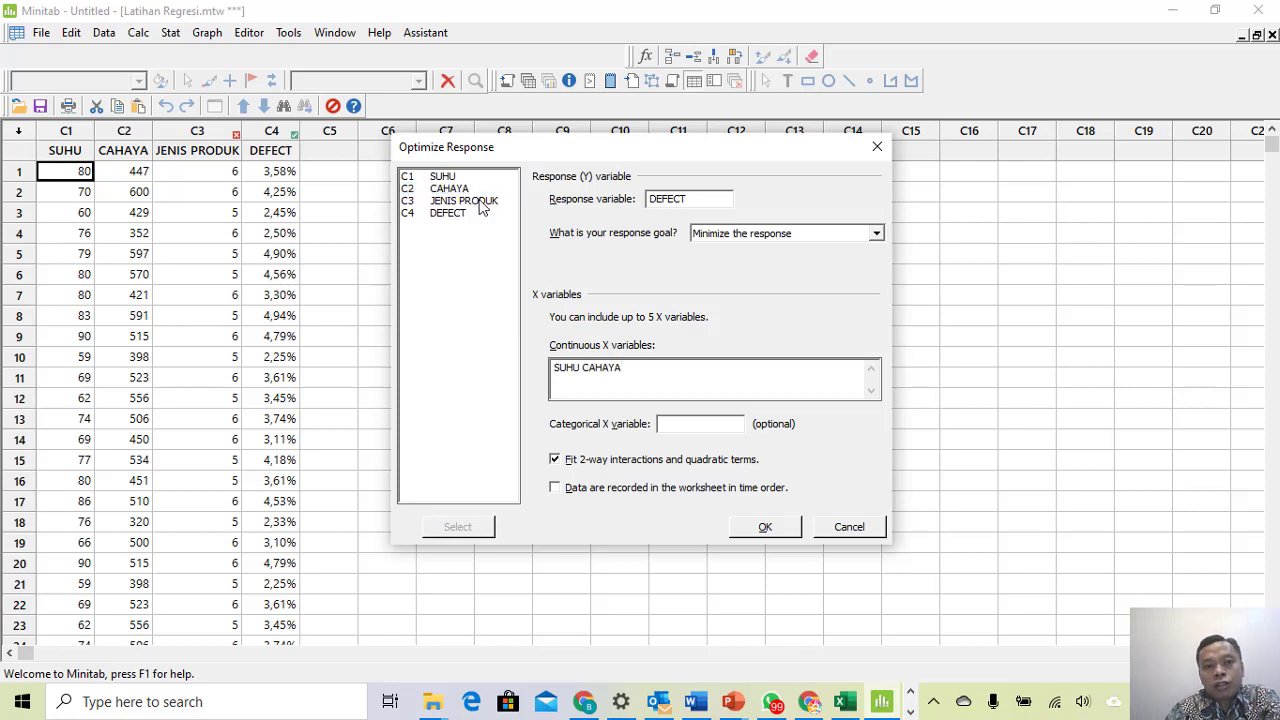
pyautogui.doubleClick(474, 201)
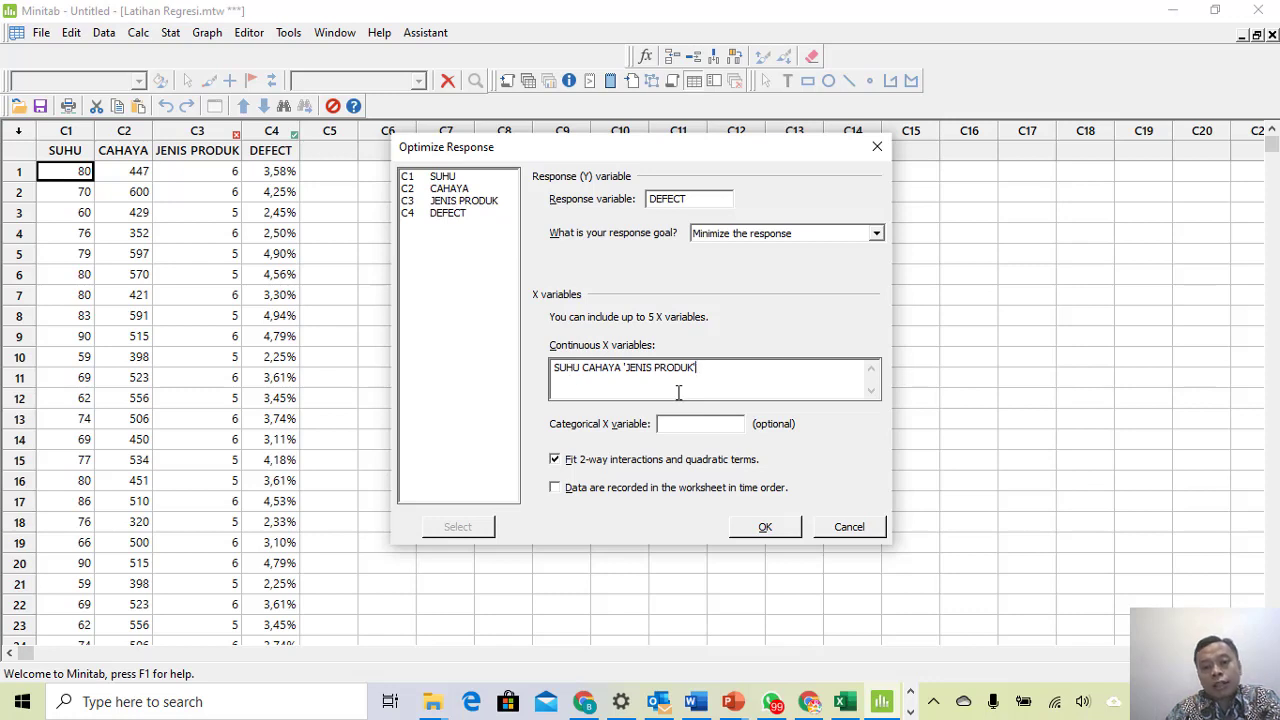
# - Run the three-variable analysis and widen the Project Manager report list to show full names
pyautogui.click(765, 527)
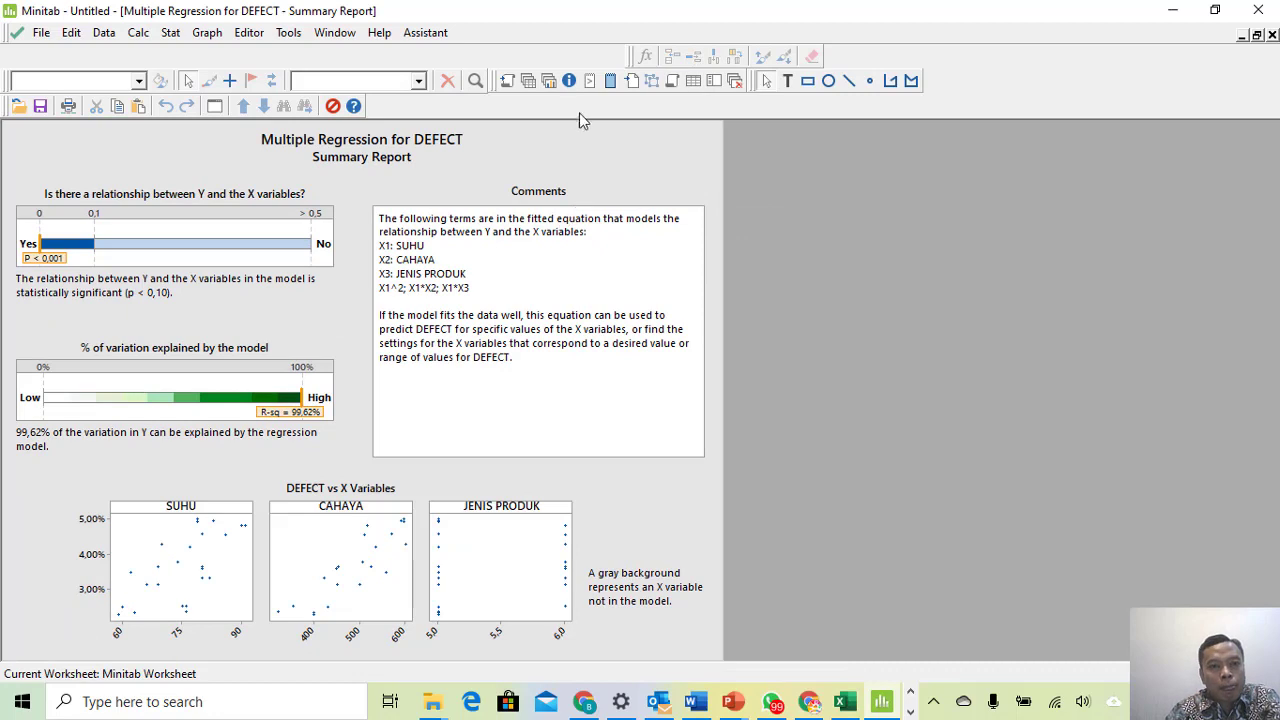
pyautogui.click(508, 81)
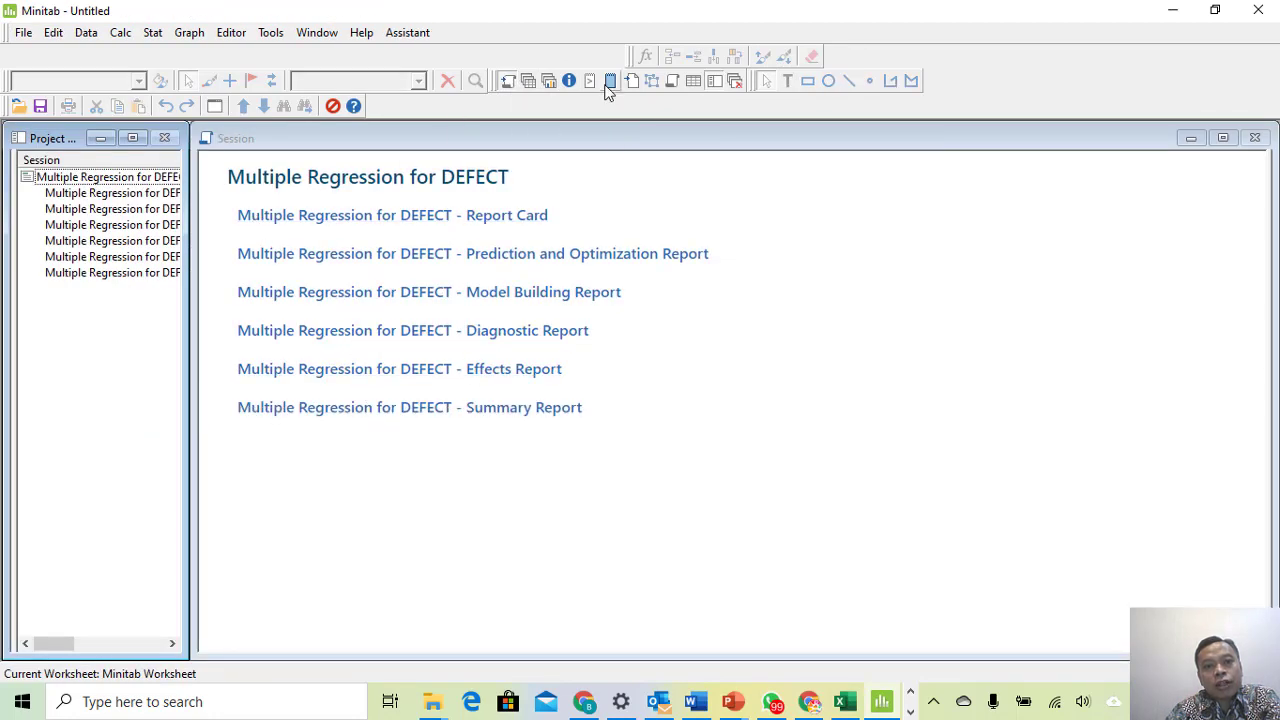
pyautogui.click(528, 81)
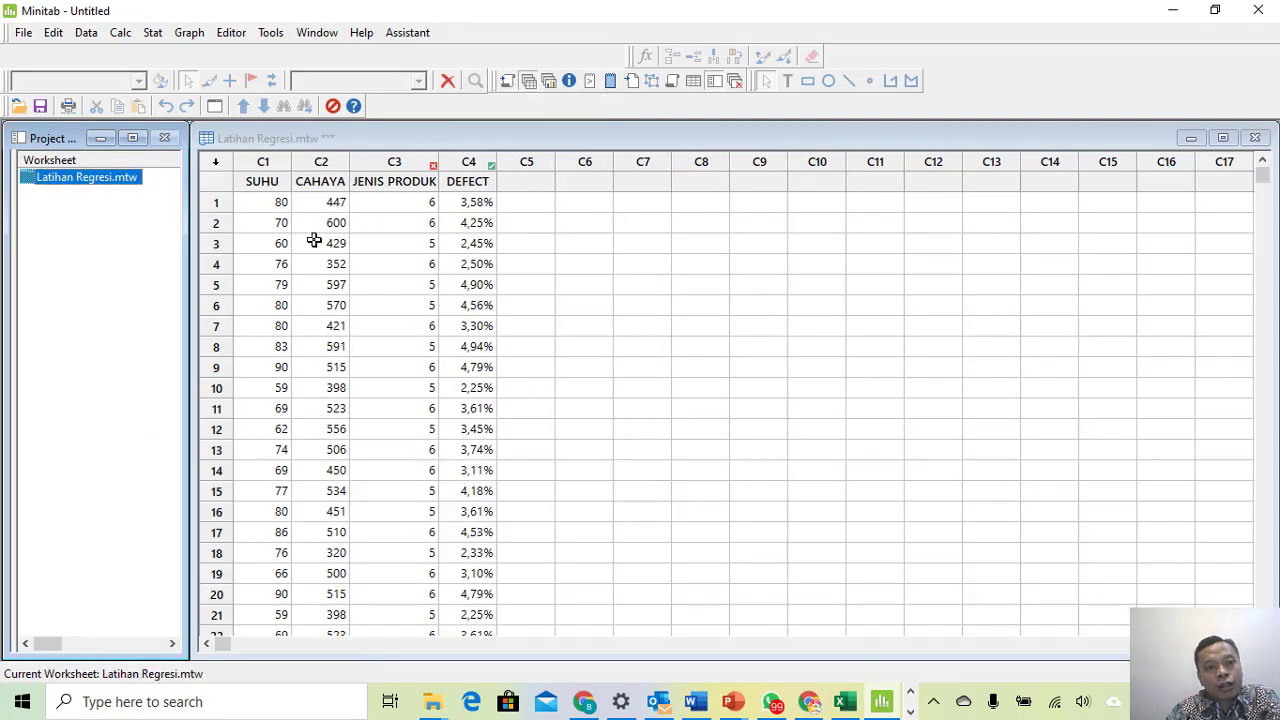
pyautogui.click(548, 82)
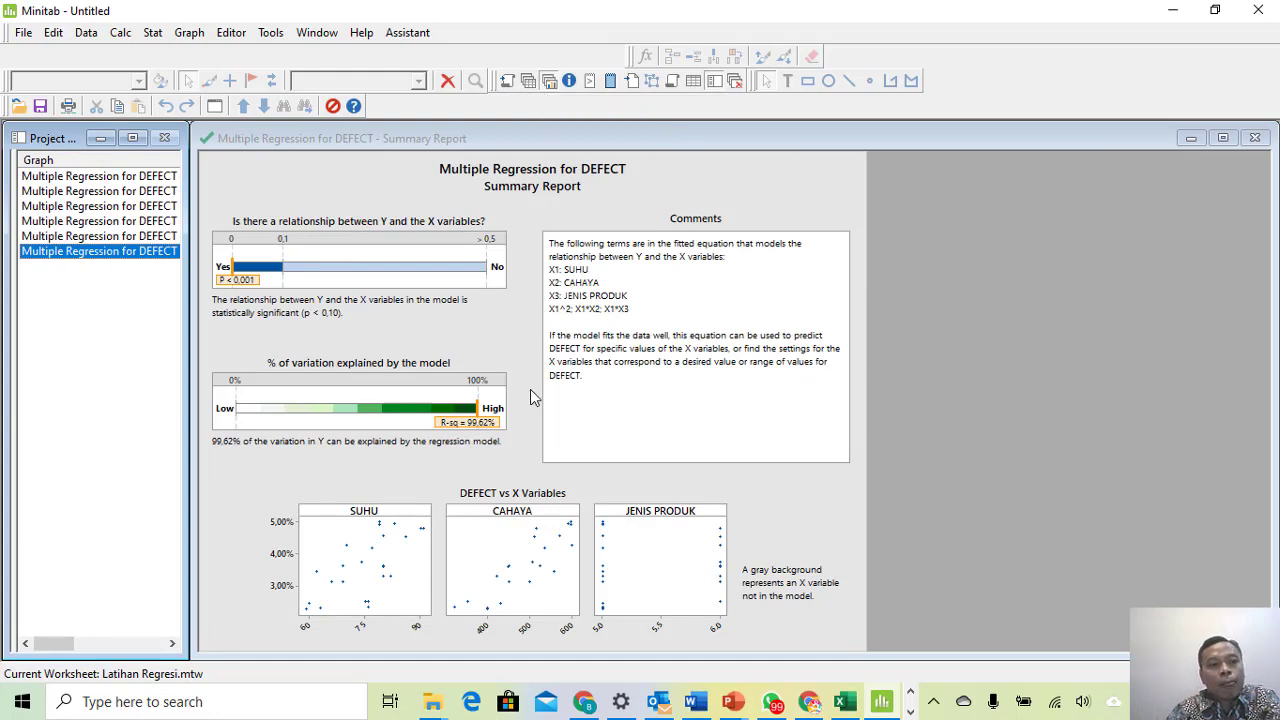
pyautogui.moveTo(186, 243); pyautogui.dragTo(297, 243)
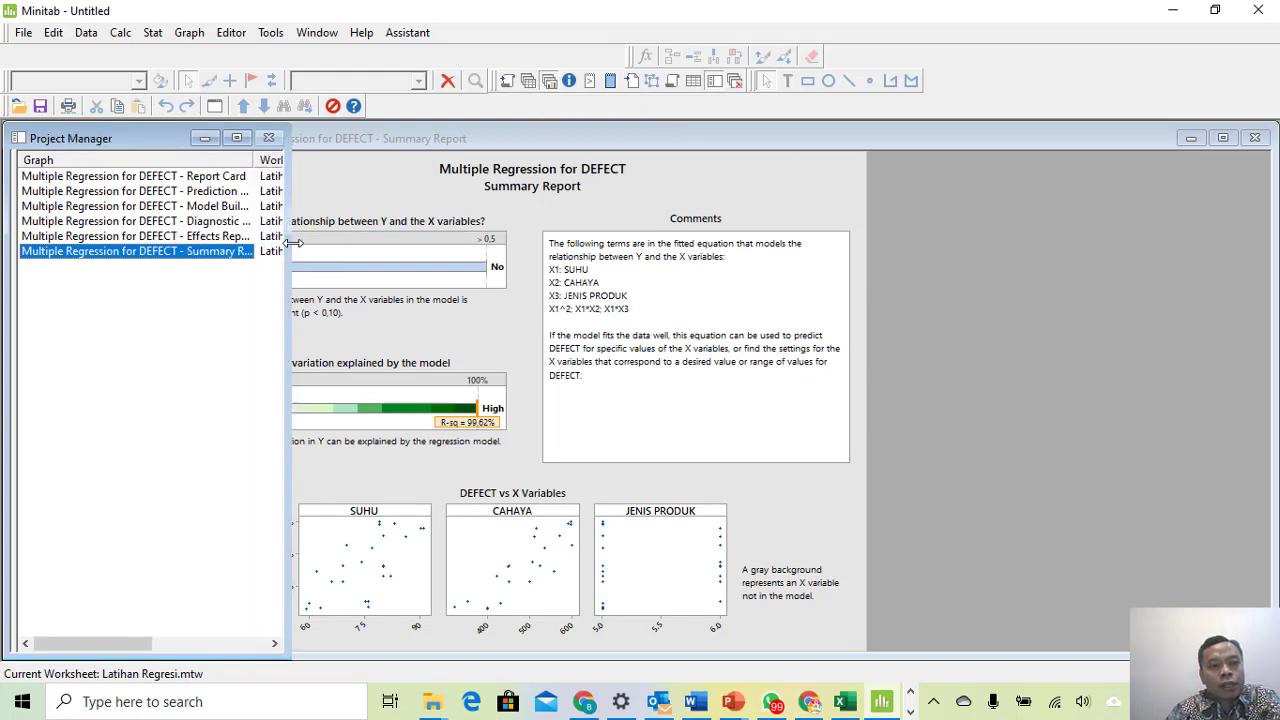
# - Arrange the windows so the DEFECT Summary Report sits beside the Project Manager
pyautogui.click(548, 79)
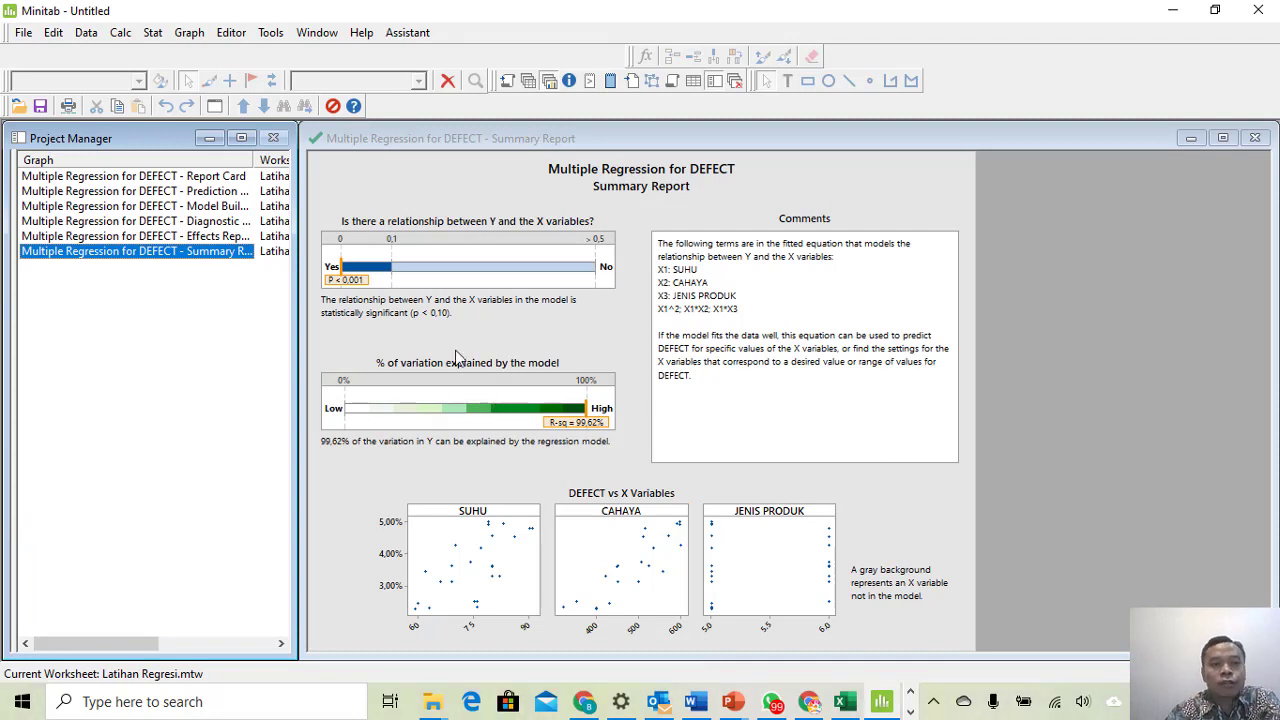
# - Review the Effects Report, then the Diagnostic Report flagging a large residual near 0.0017
pyautogui.click(76, 237)
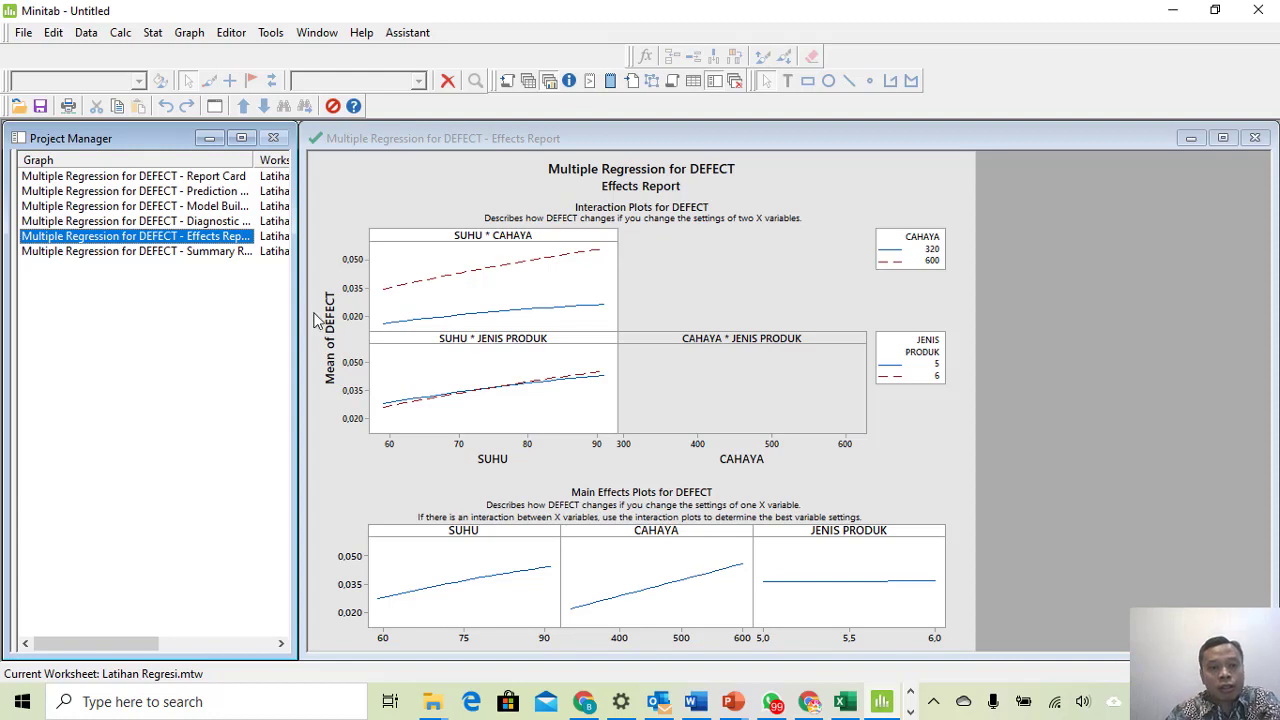
pyautogui.click(123, 221)
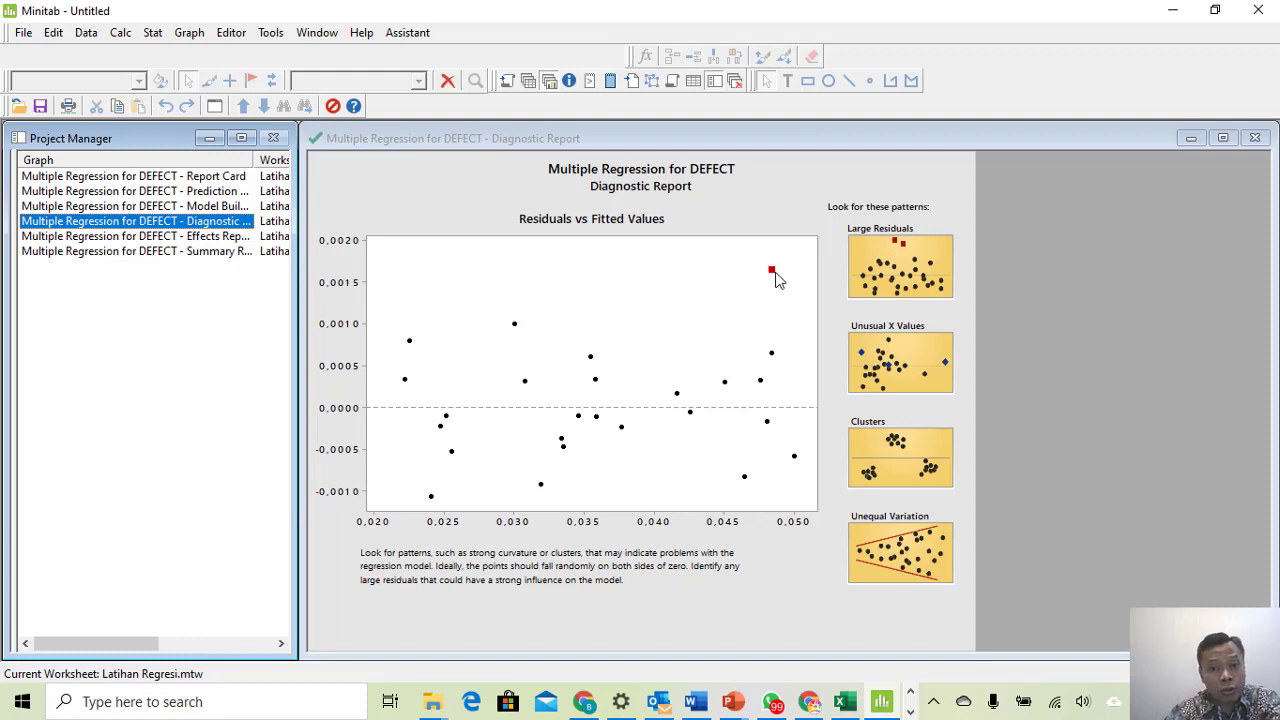
# - Check the Model Building Report, then the Prediction report: SUHU 59, CAHAYA 320, JENIS PRODUK 6
pyautogui.click(130, 206)
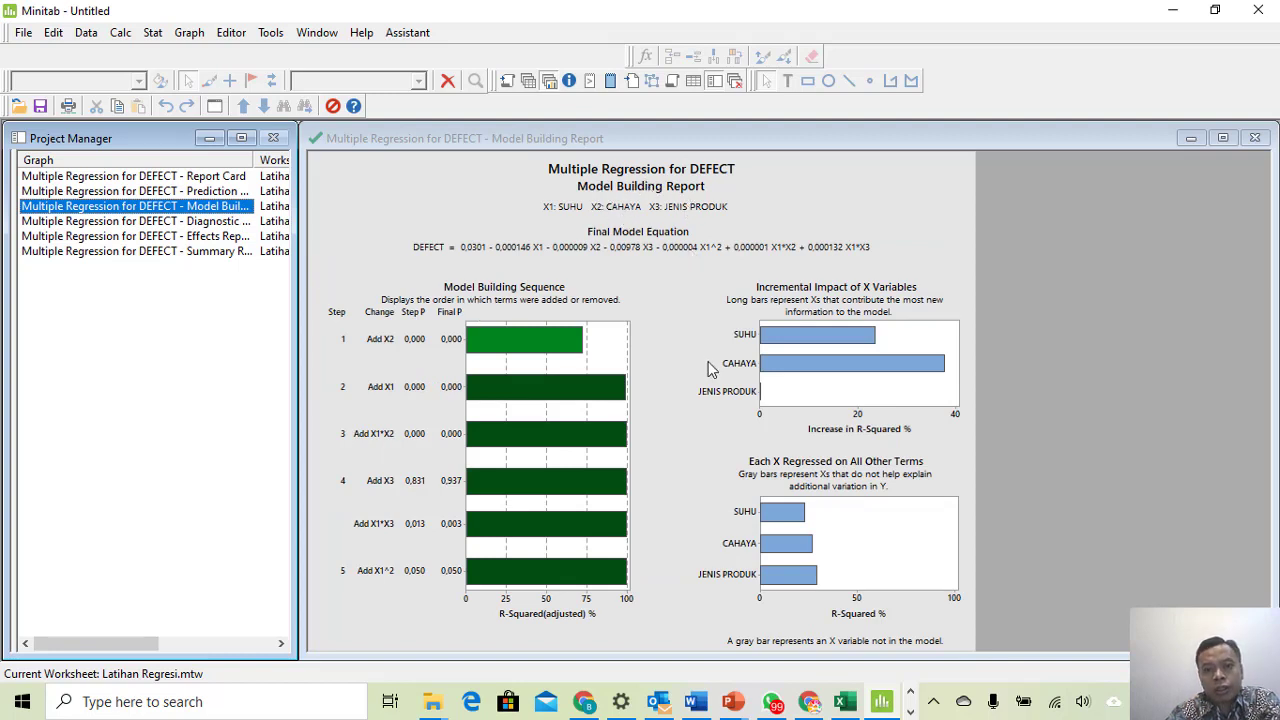
pyautogui.click(186, 191)
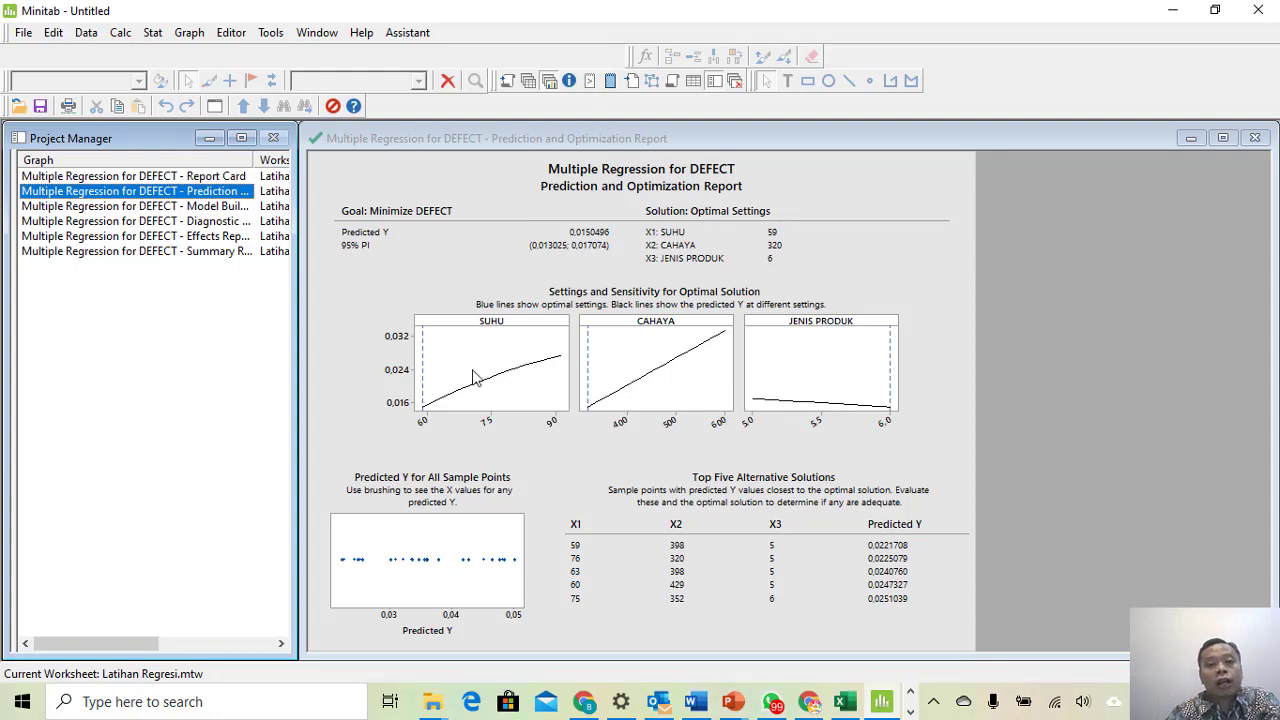
# - View the Report Card noting the unusual point in row 29, then choose Assistant > Regression
pyautogui.click(90, 178)
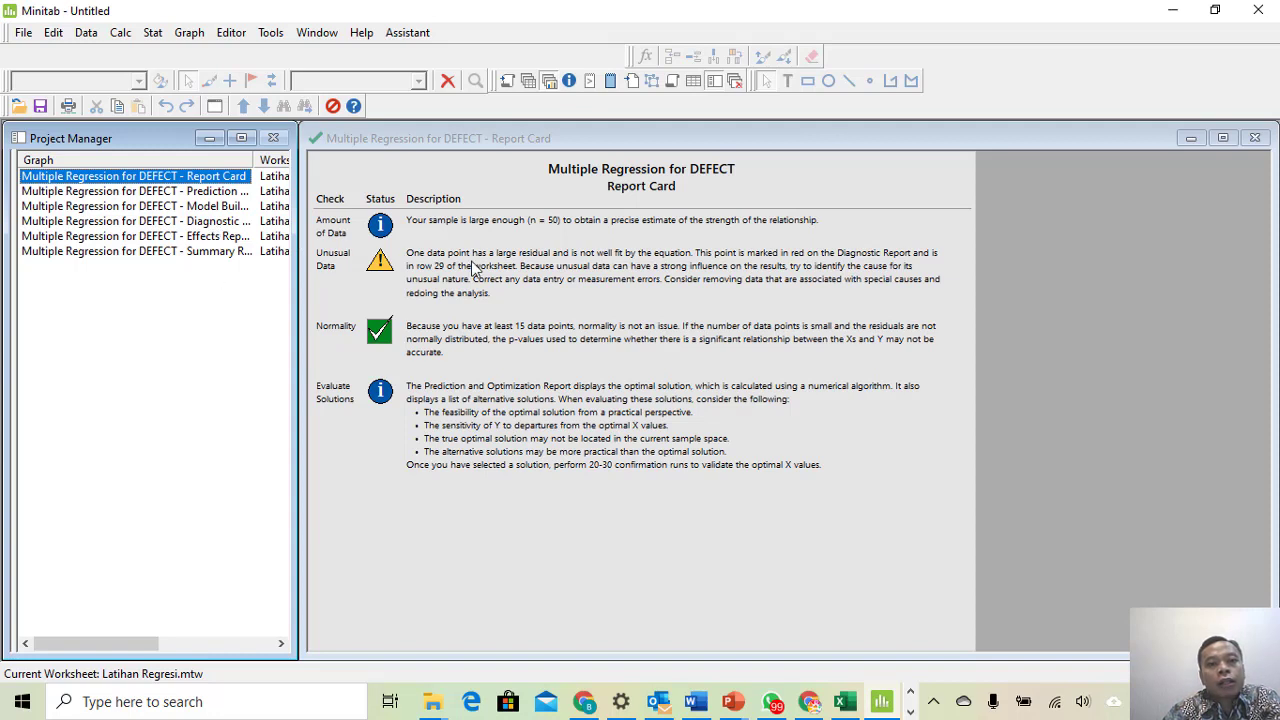
pyautogui.click(411, 36)
pyautogui.click(444, 142)
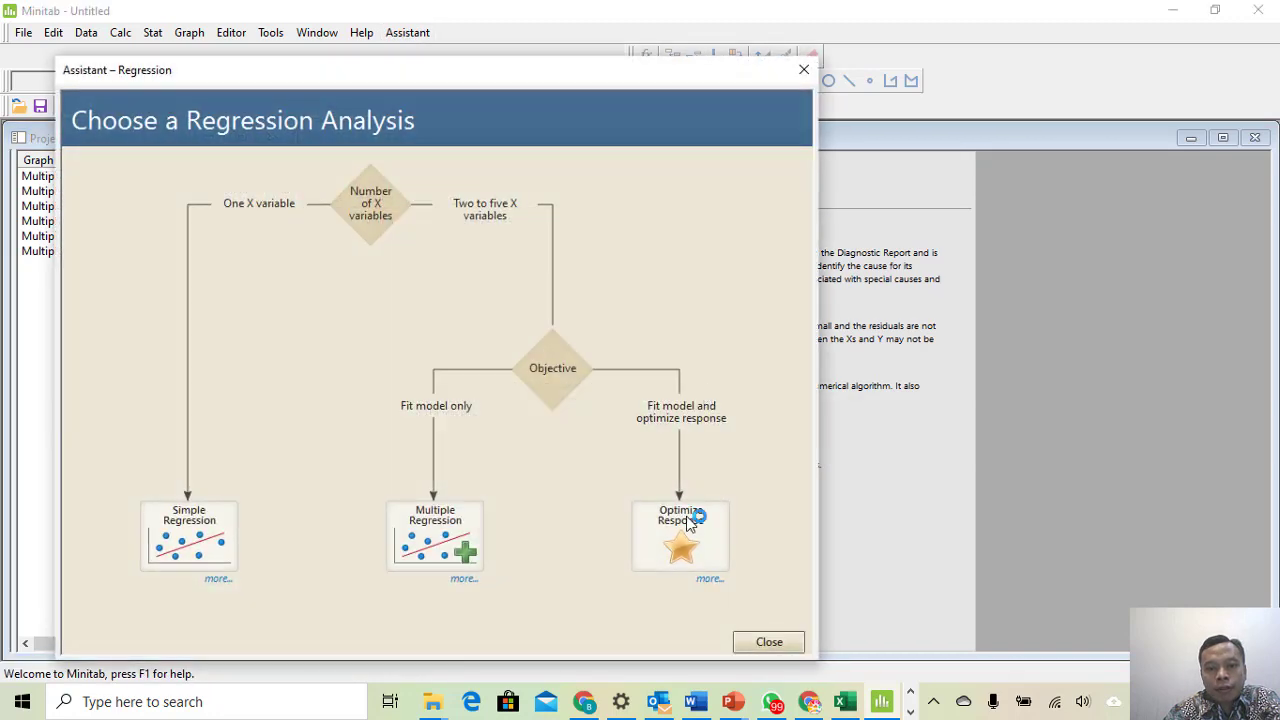
# - In Optimize Response, replace the three X variables with SUHU and CAHAYA and click OK
pyautogui.click(712, 532)
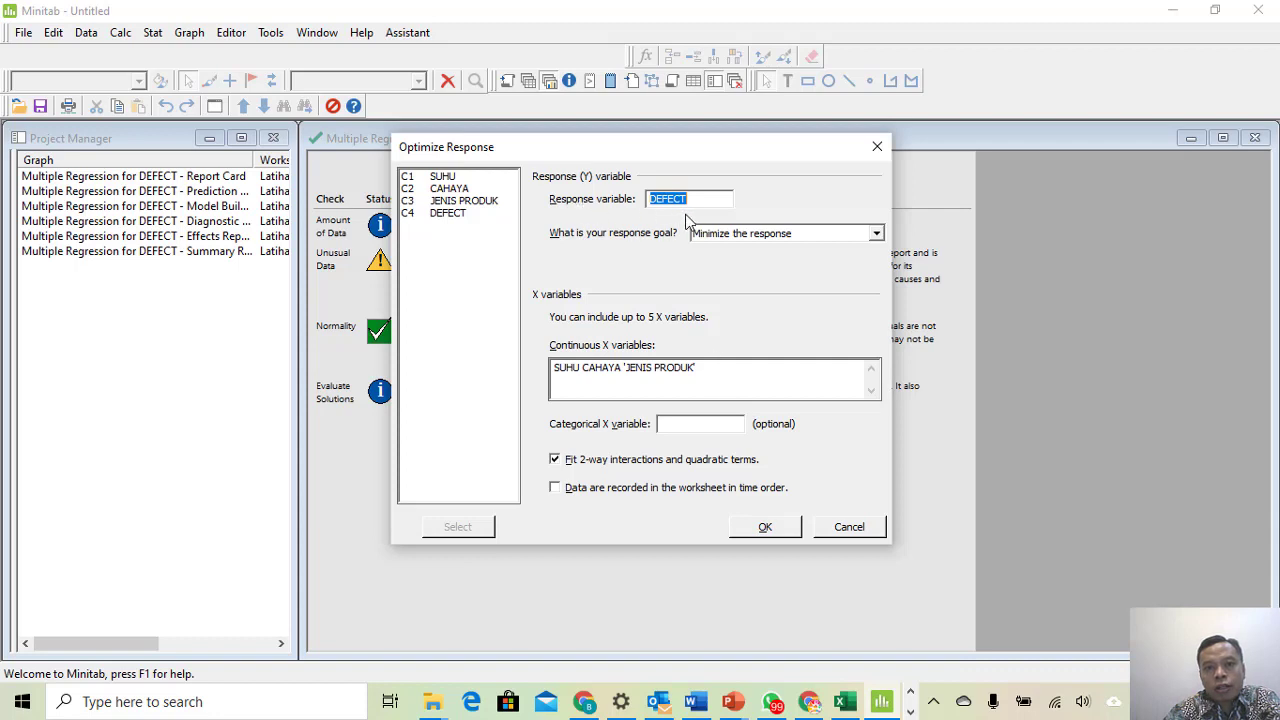
pyautogui.click(720, 373)
pyautogui.press('Delete')
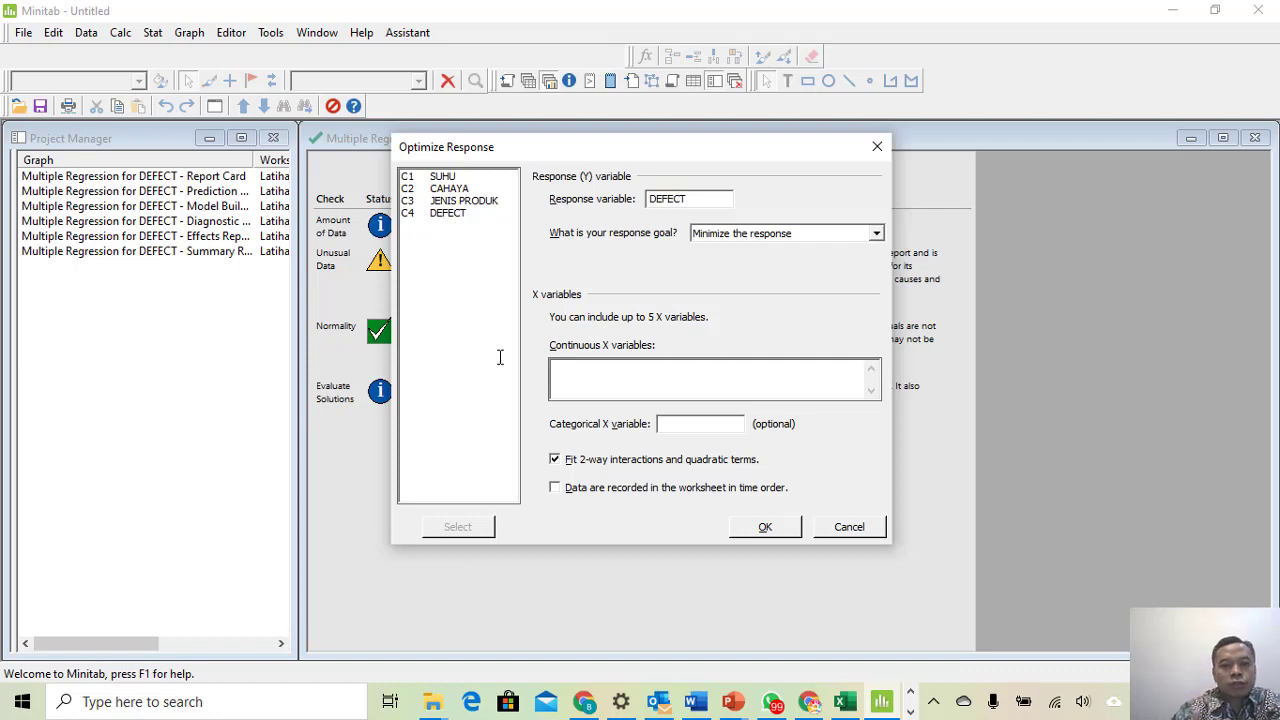
pyautogui.doubleClick(445, 177)
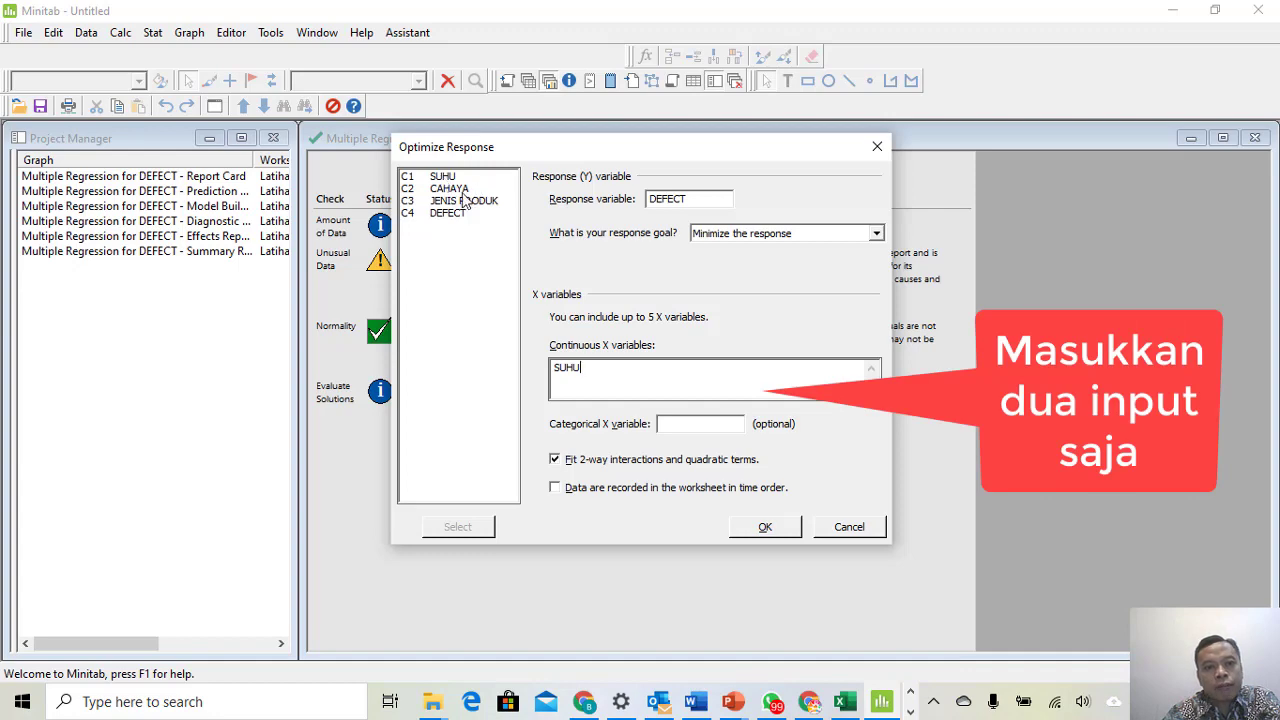
pyautogui.doubleClick(463, 190)
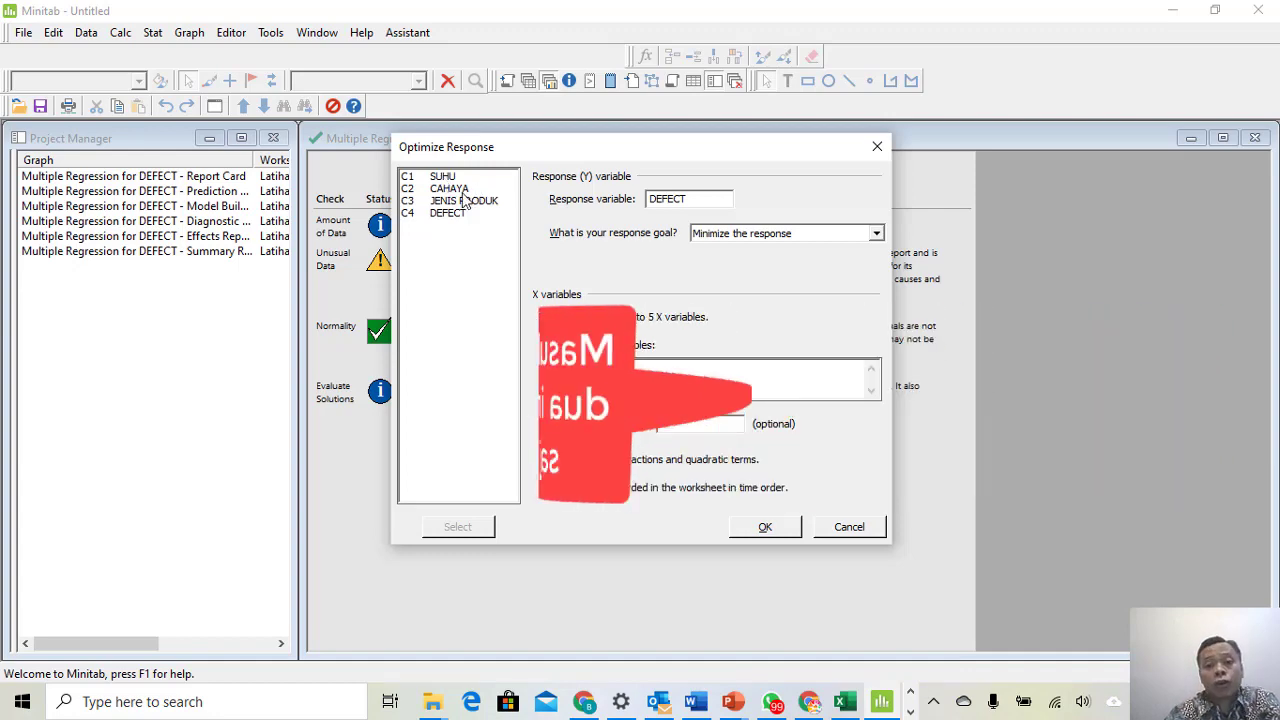
pyautogui.click(762, 527)
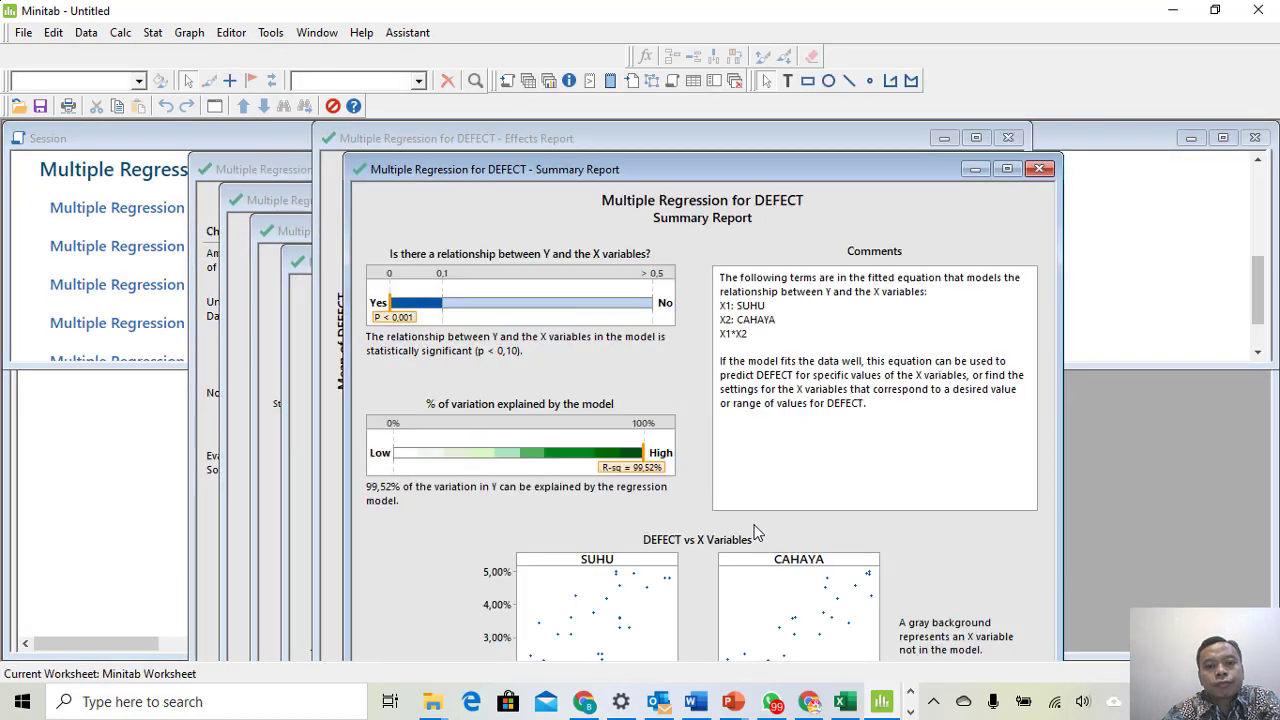
# - Show Project Manager and step through the new Effects, Diagnostic, Model Building and Prediction reports
pyautogui.click(553, 79)
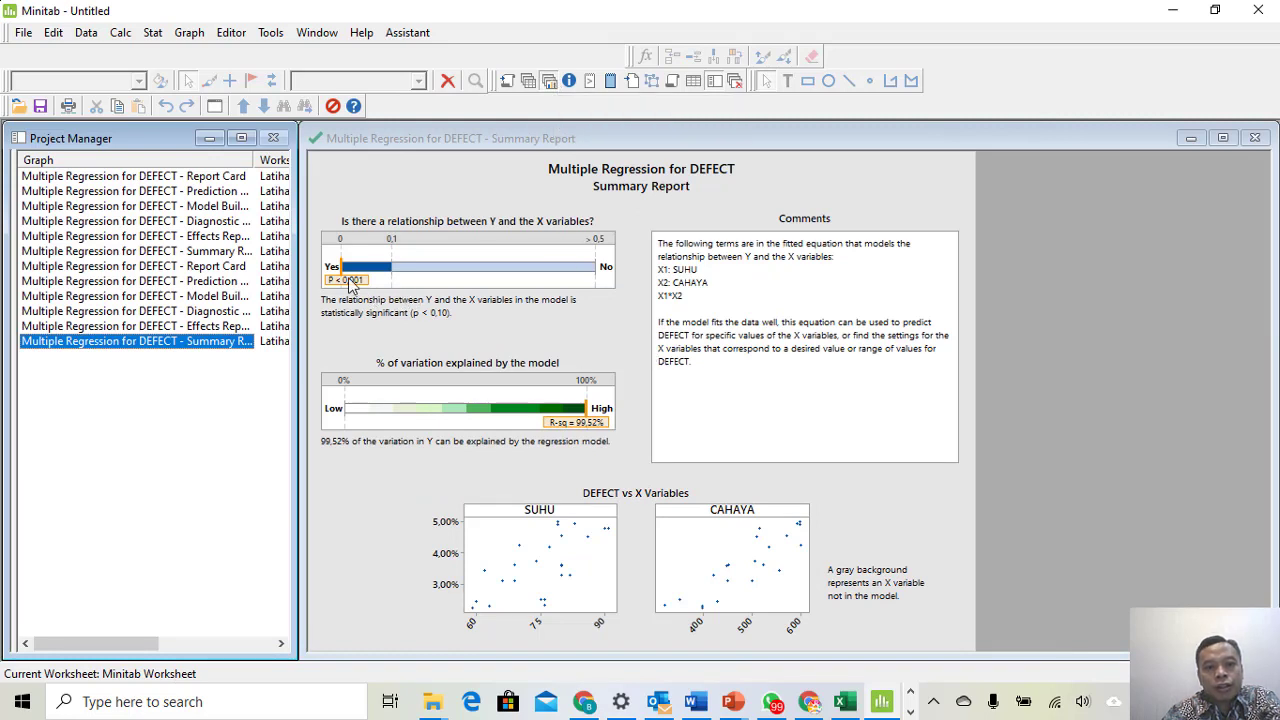
pyautogui.click(192, 326)
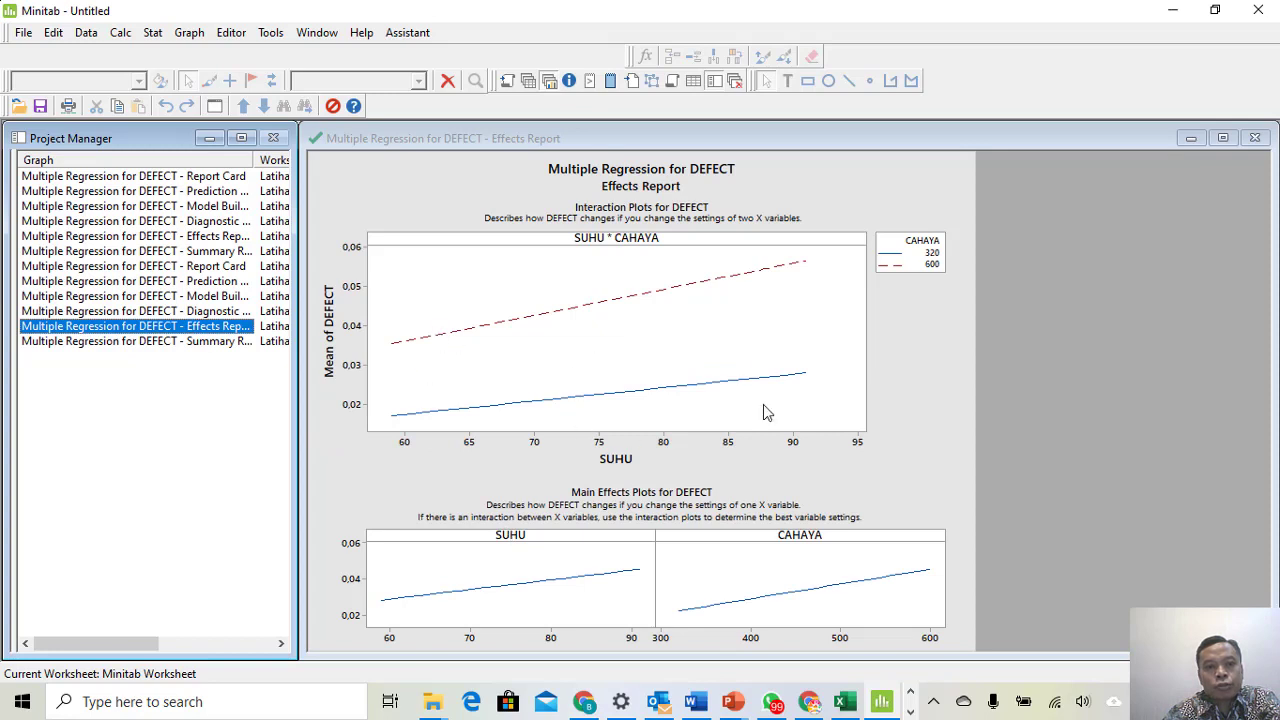
pyautogui.click(185, 311)
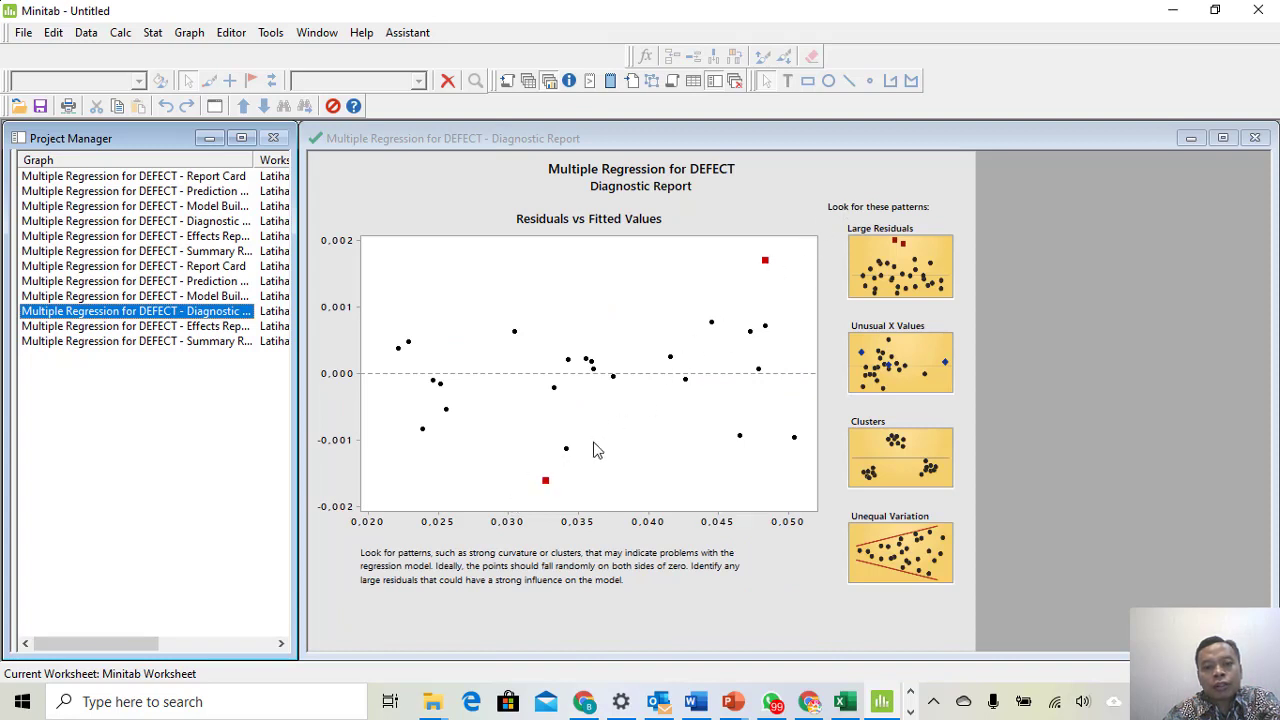
pyautogui.click(203, 296)
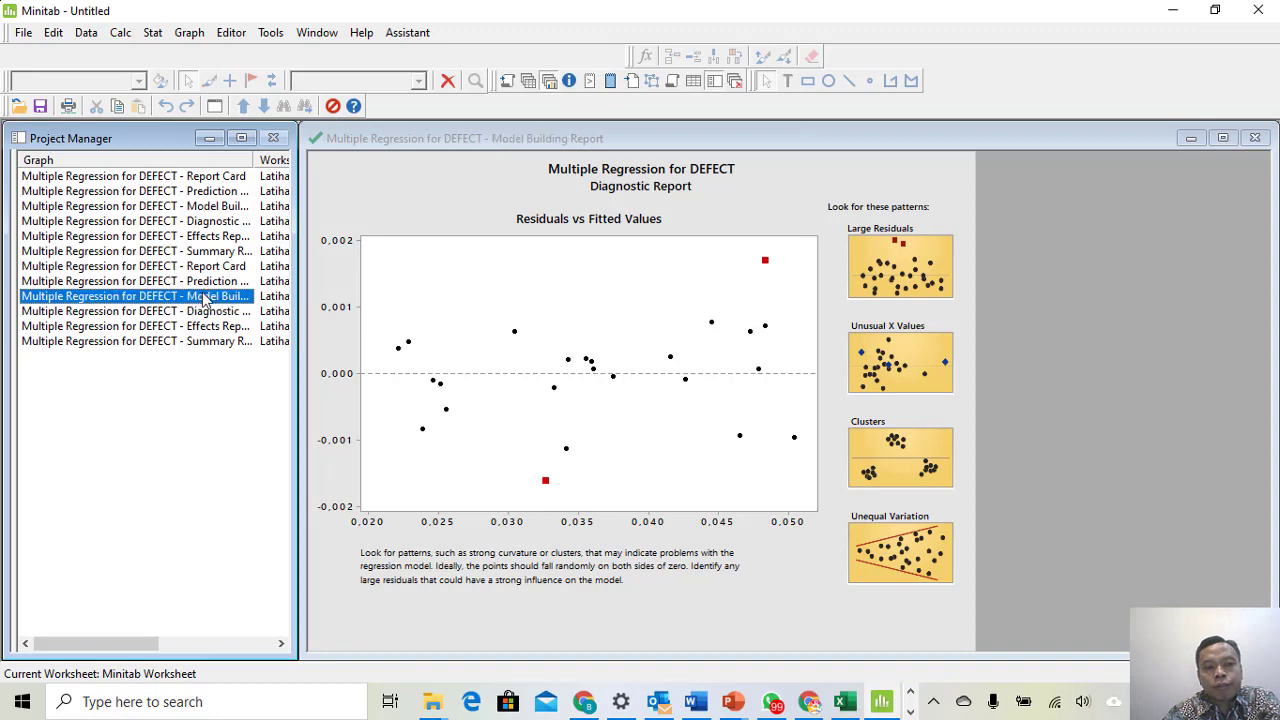
pyautogui.click(186, 281)
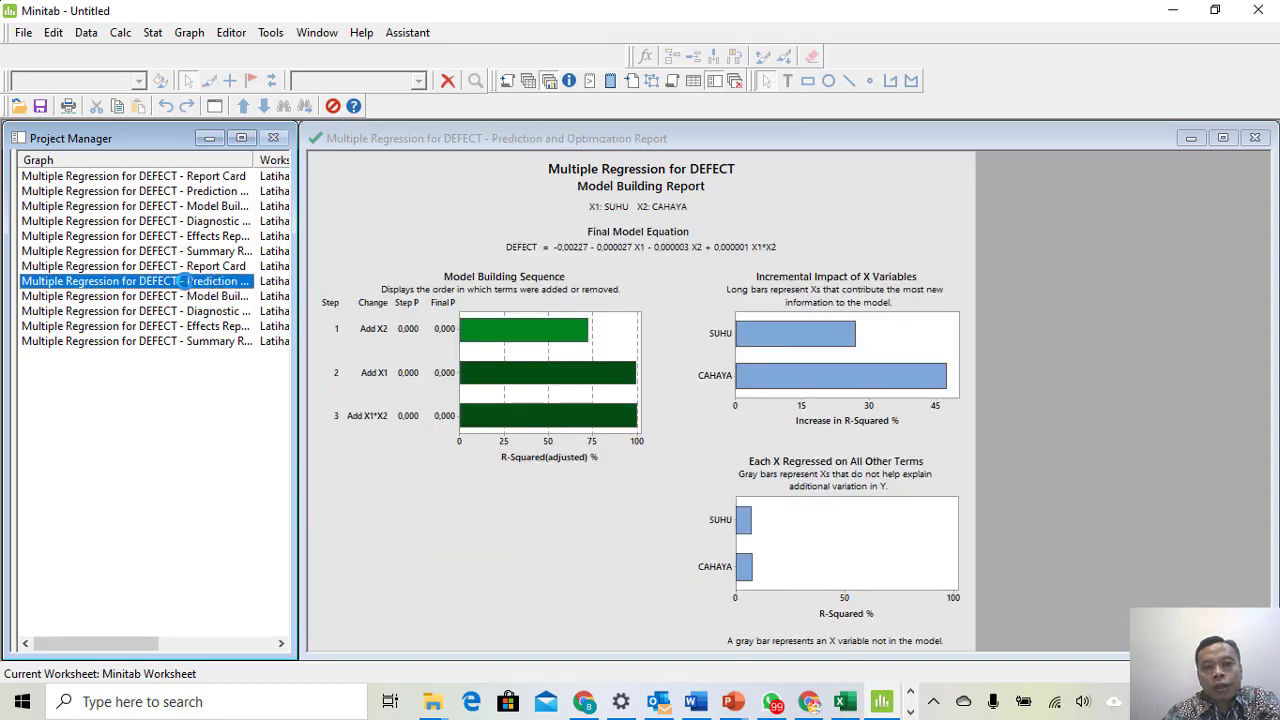